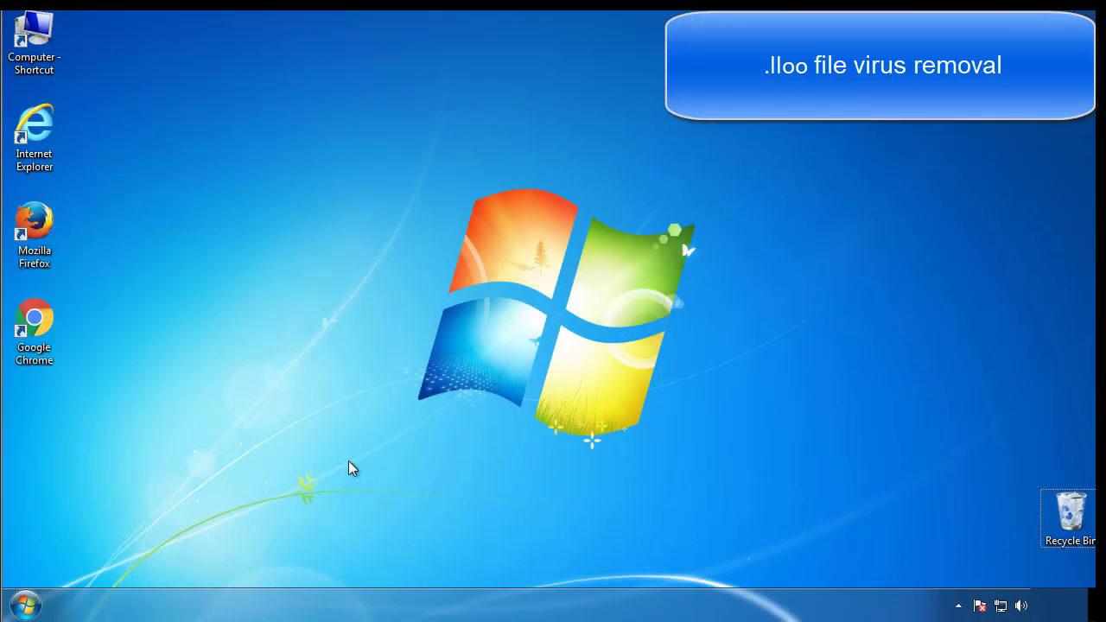
- Through msconfig, enable Minimal Safe boot on the Boot tab and confirm with OK
click(34, 604)
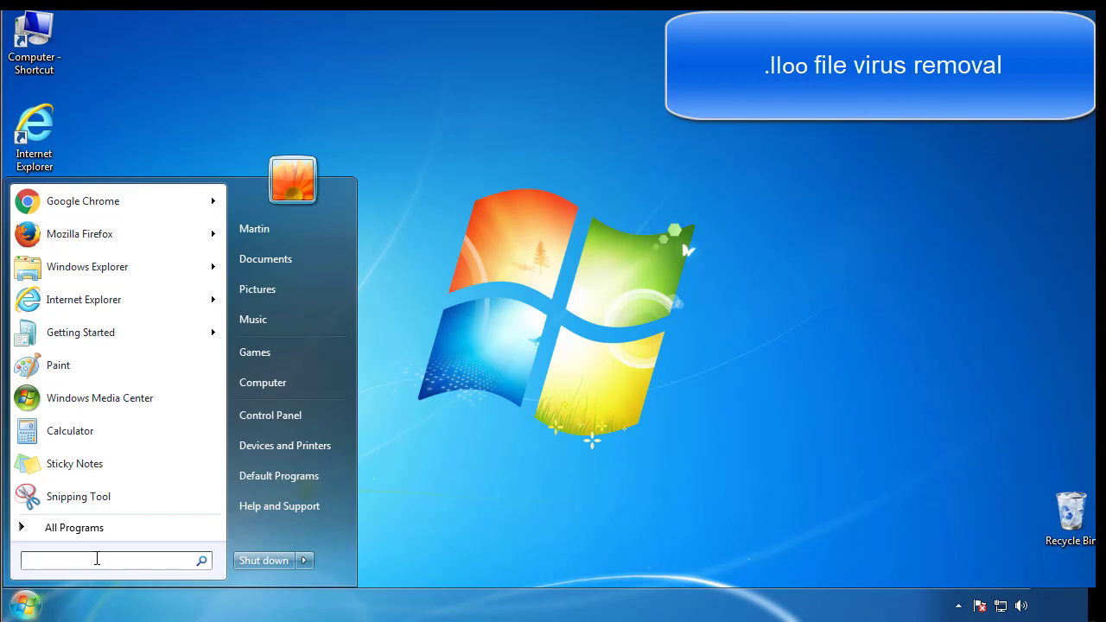
text(mscon)
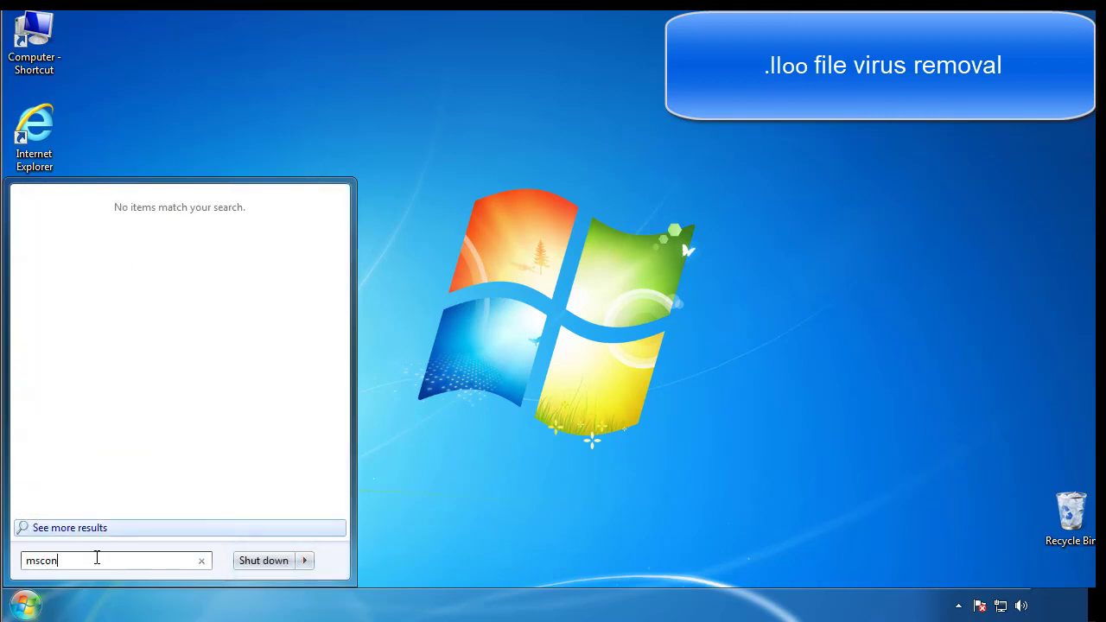
text(fig)
key(Return)
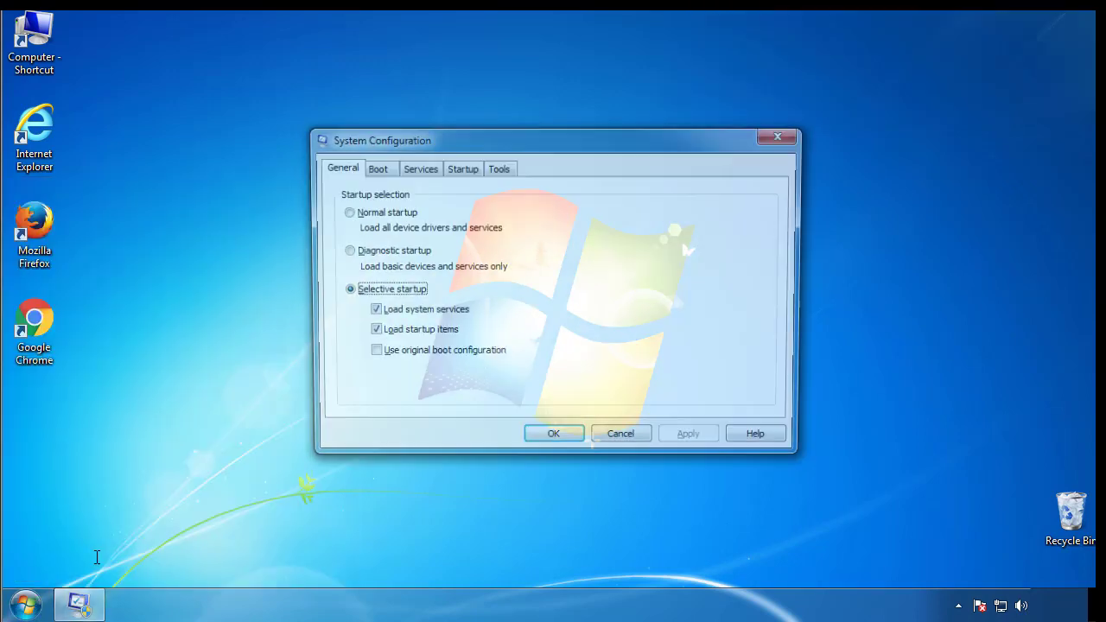
click(374, 168)
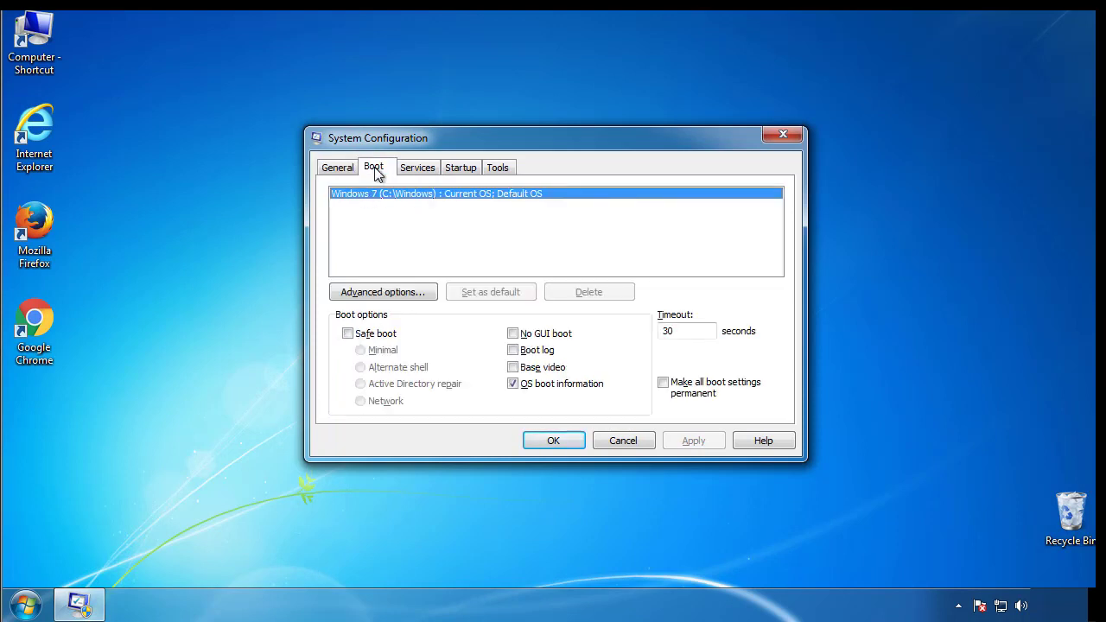
click(347, 333)
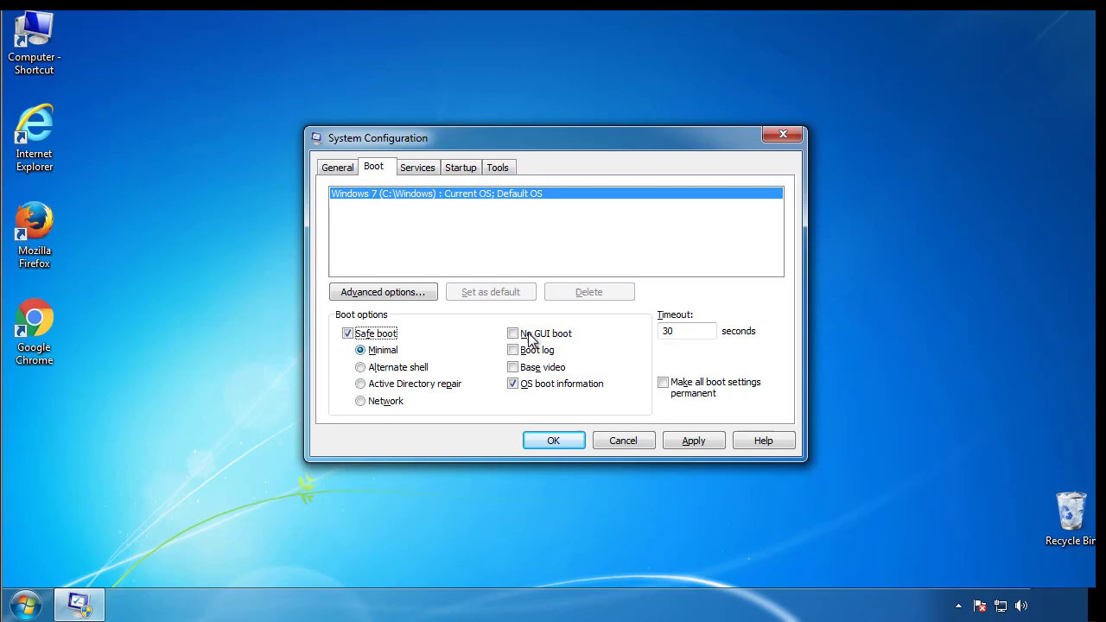
click(569, 445)
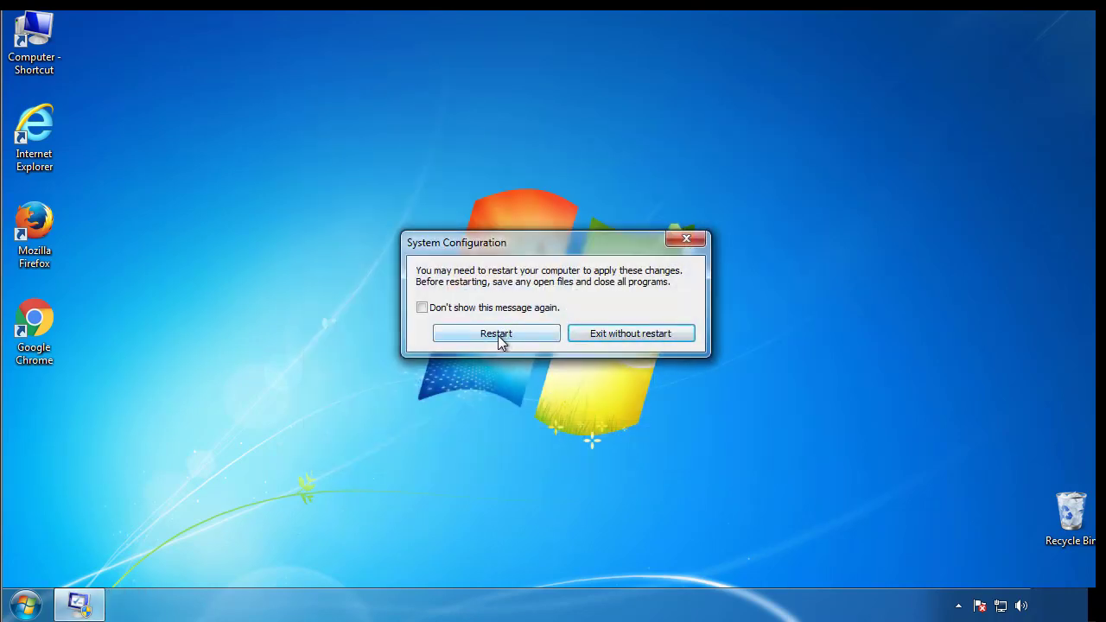
- Restart into Safe Mode and set Folder Options to show hidden files, folders and drives
click(499, 337)
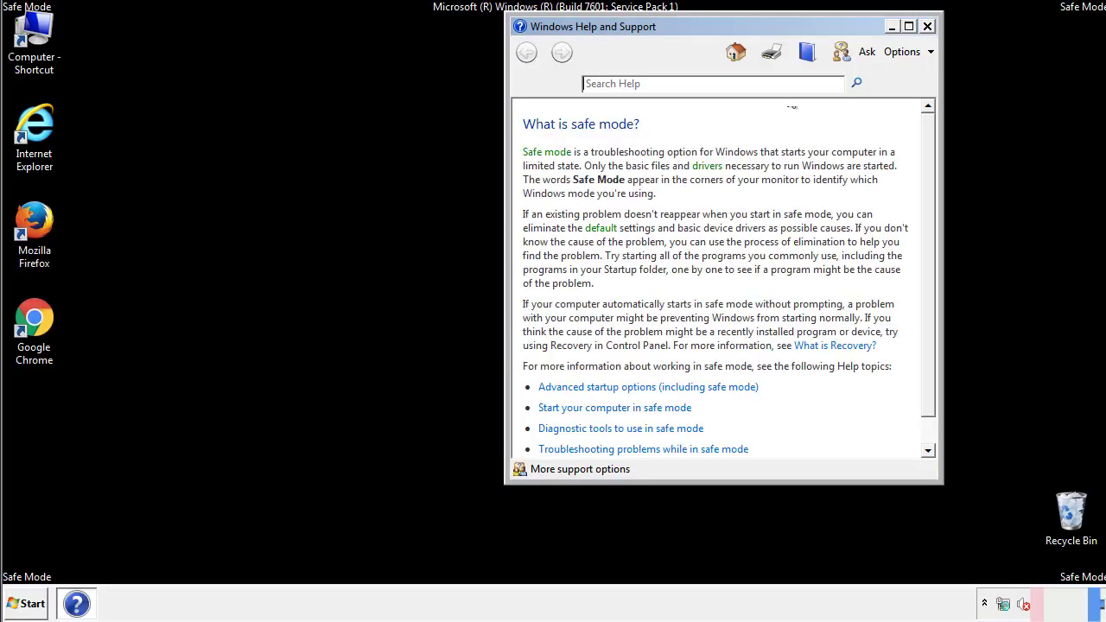
click(926, 26)
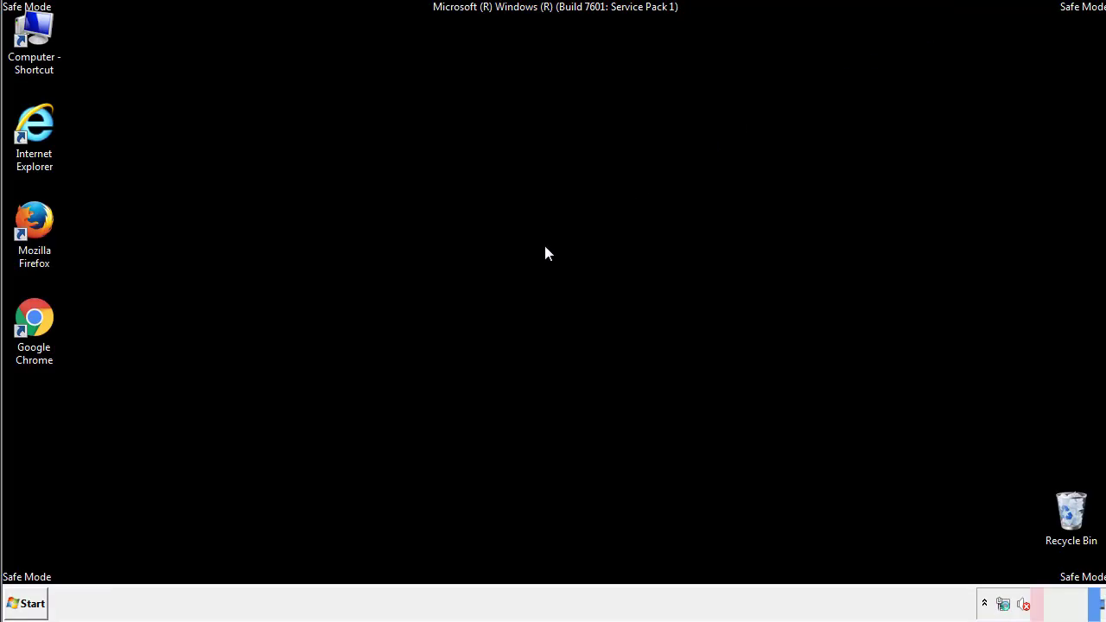
click(33, 601)
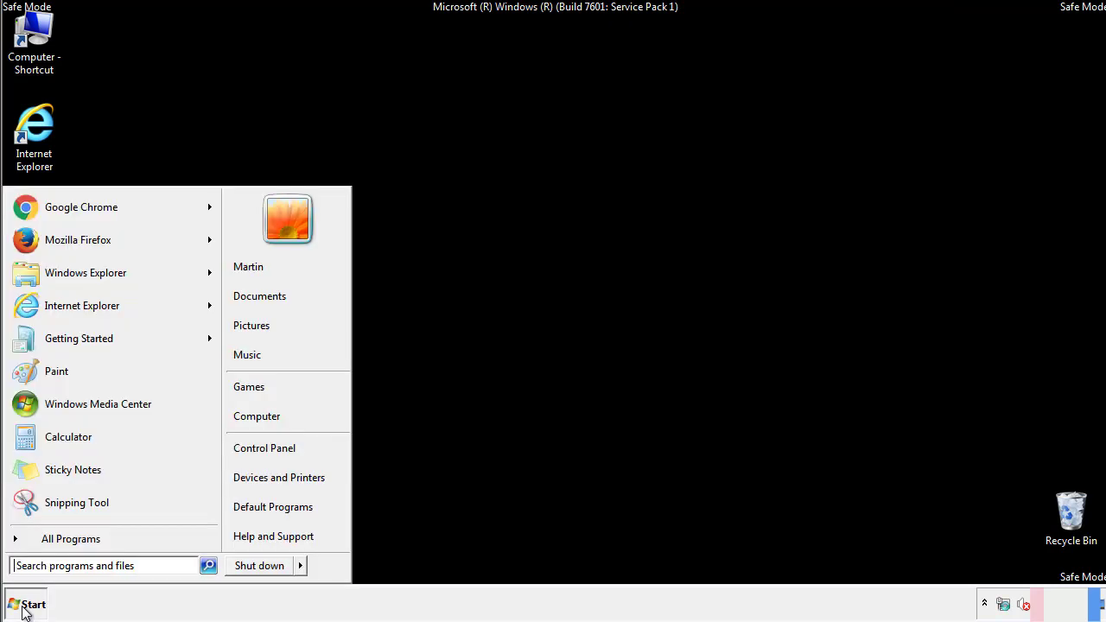
click(277, 445)
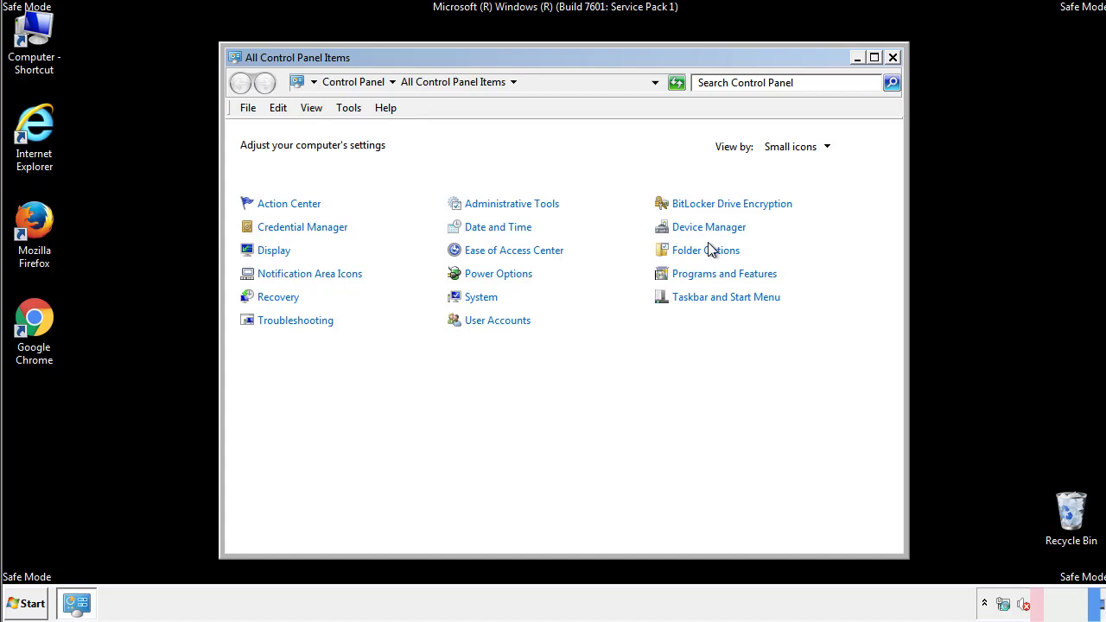
click(709, 252)
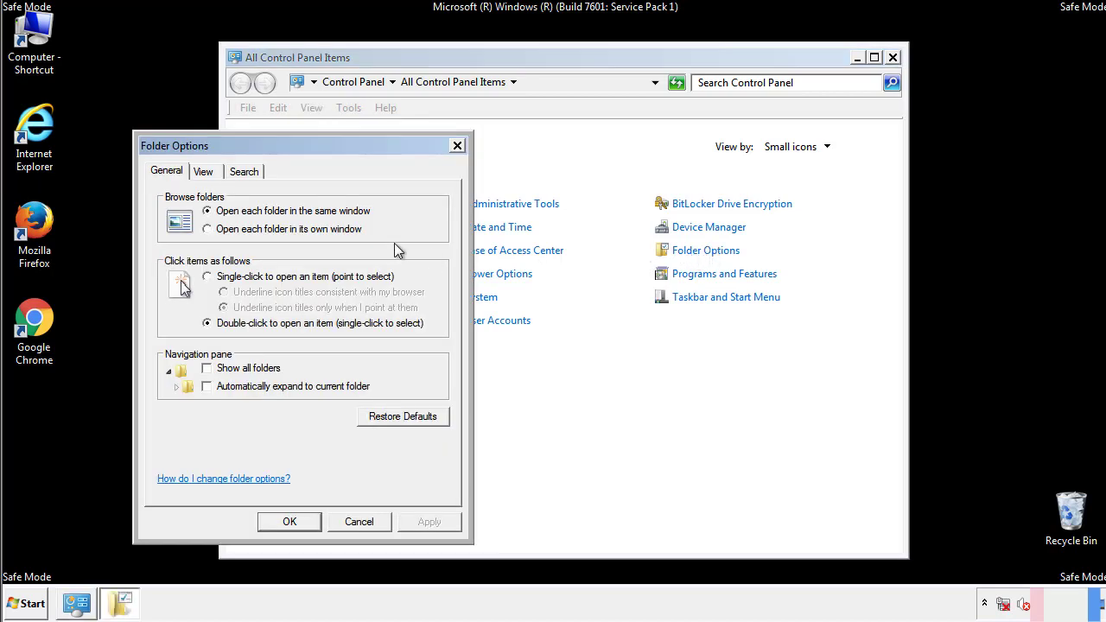
click(205, 173)
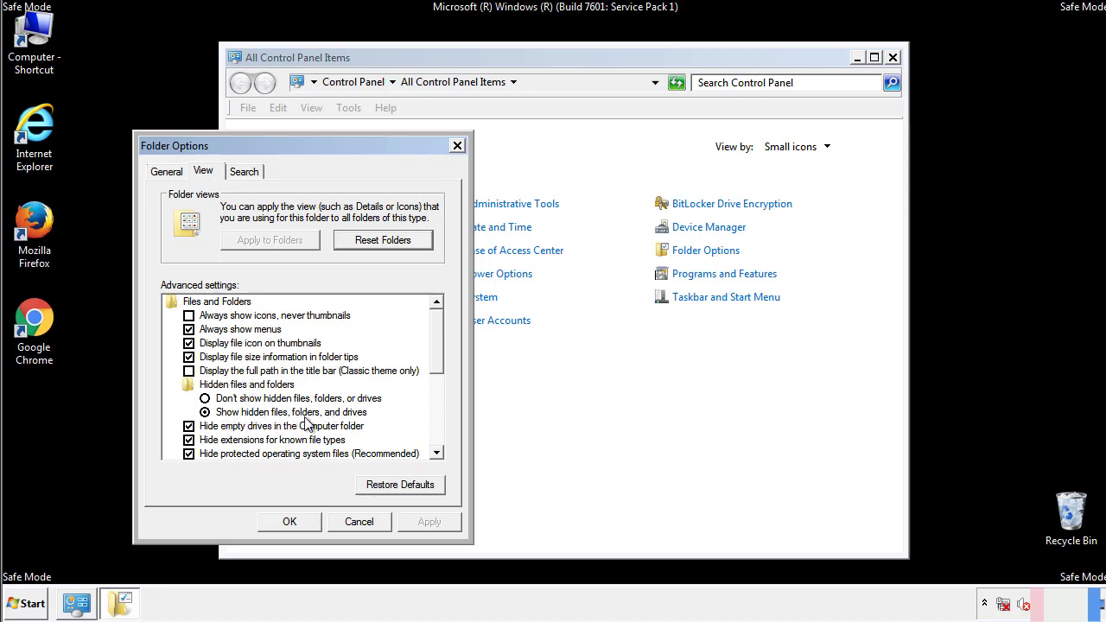
click(293, 521)
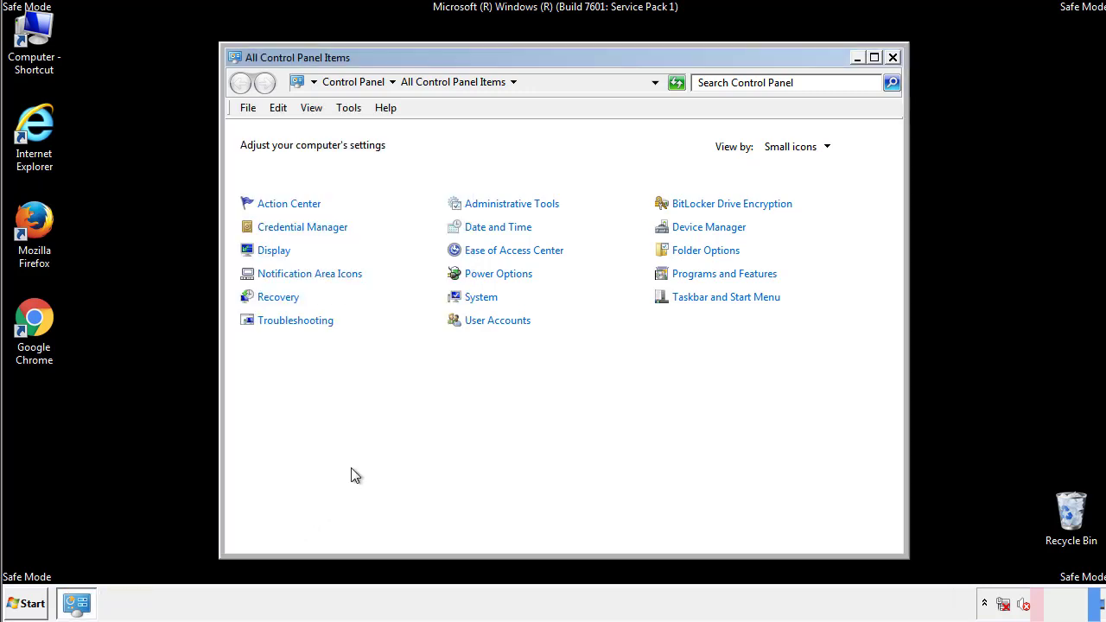
click(894, 58)
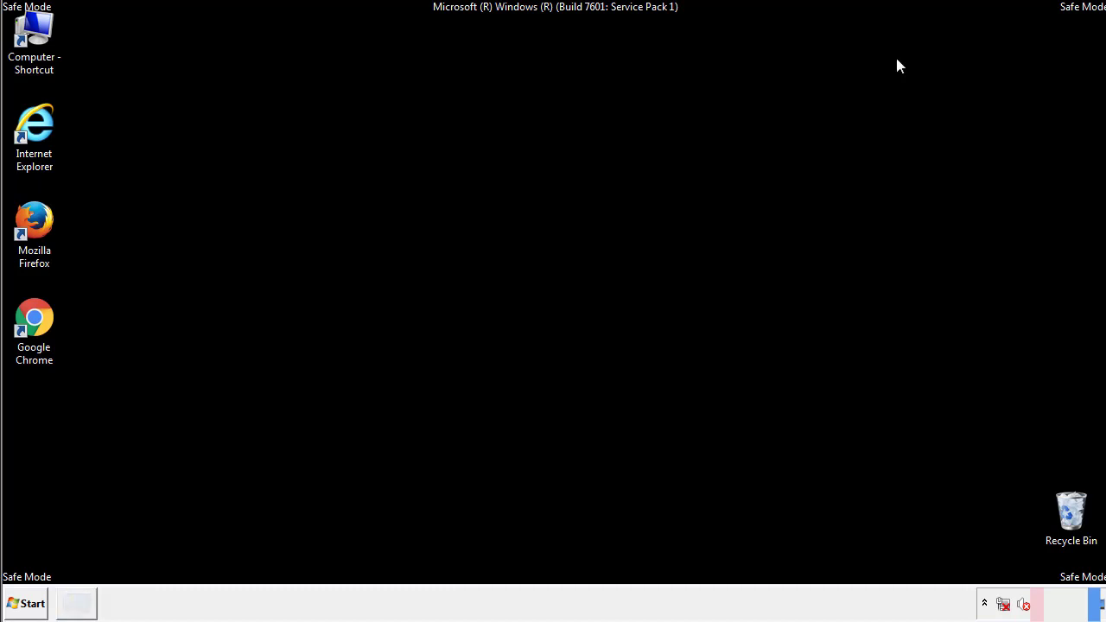
- Open Computer, the C: drive and the Windows folder, scrolling down to System32
double_click(45, 30)
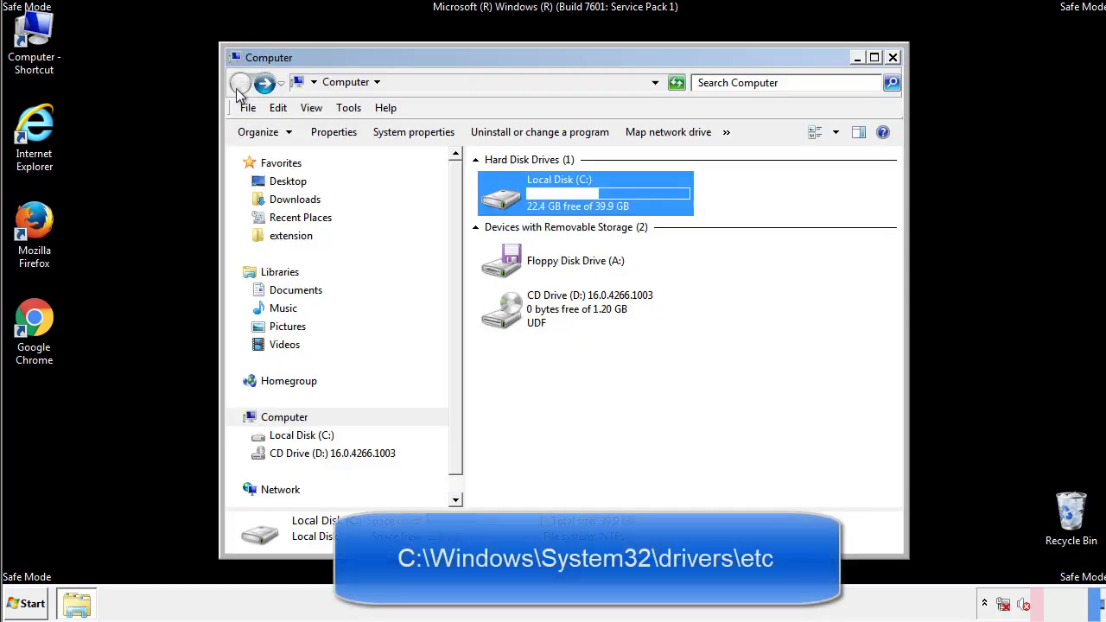
double_click(500, 197)
click(504, 320)
double_click(504, 320)
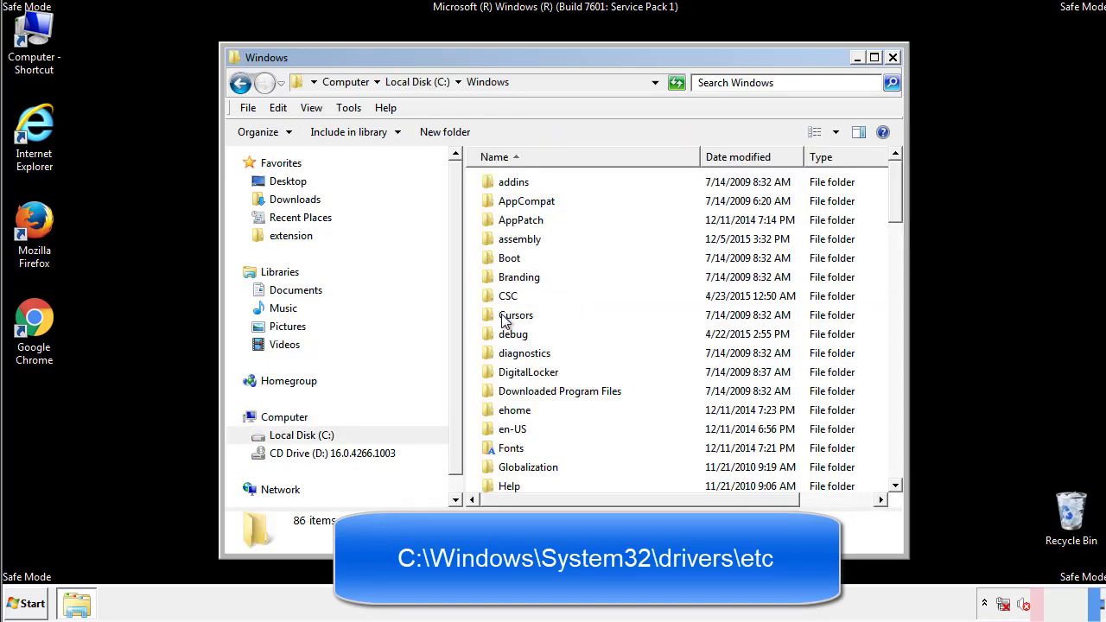
scroll(508, 389, down, 2)
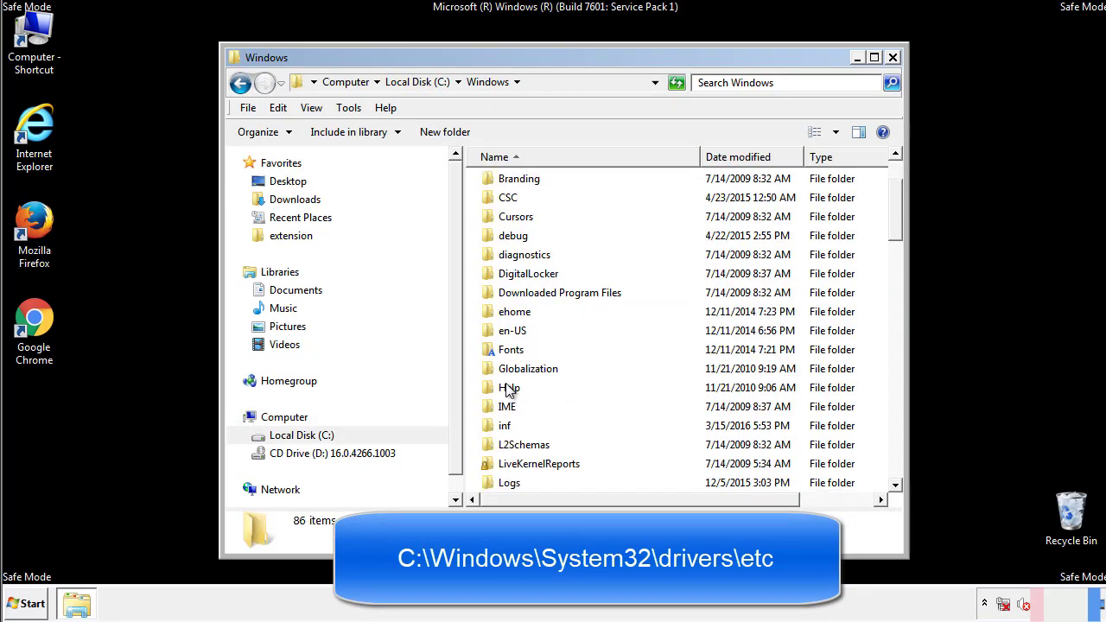
scroll(508, 391, down, 2)
scroll(508, 391, down, 2)
scroll(509, 391, down, 3)
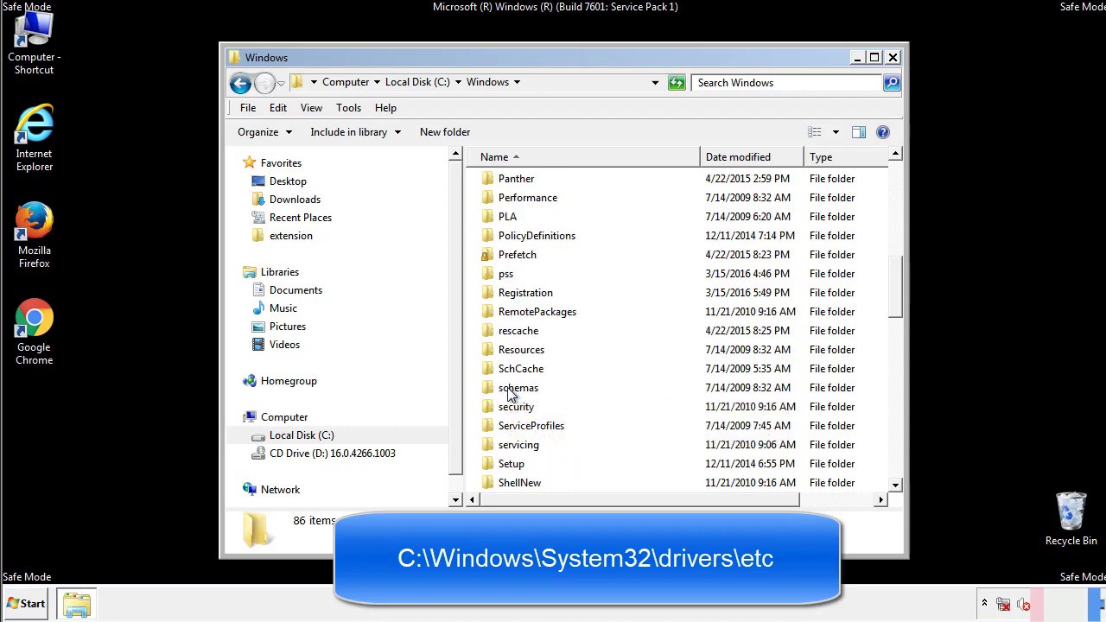
scroll(508, 390, down, 2)
- Browse into System32\drivers\etc and open the hosts file
double_click(523, 445)
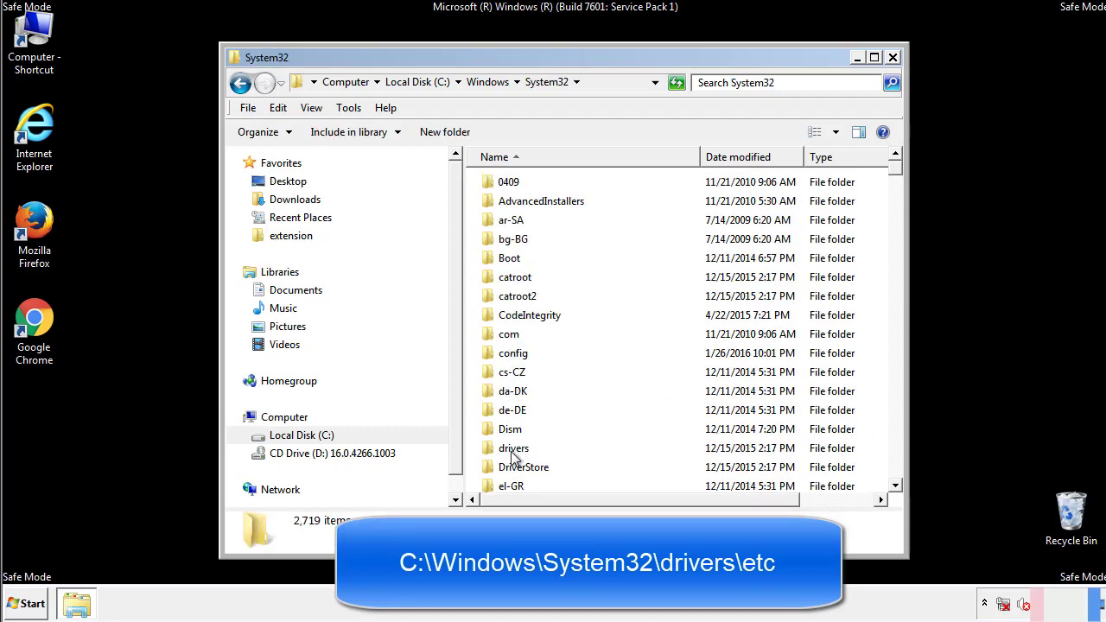
double_click(513, 449)
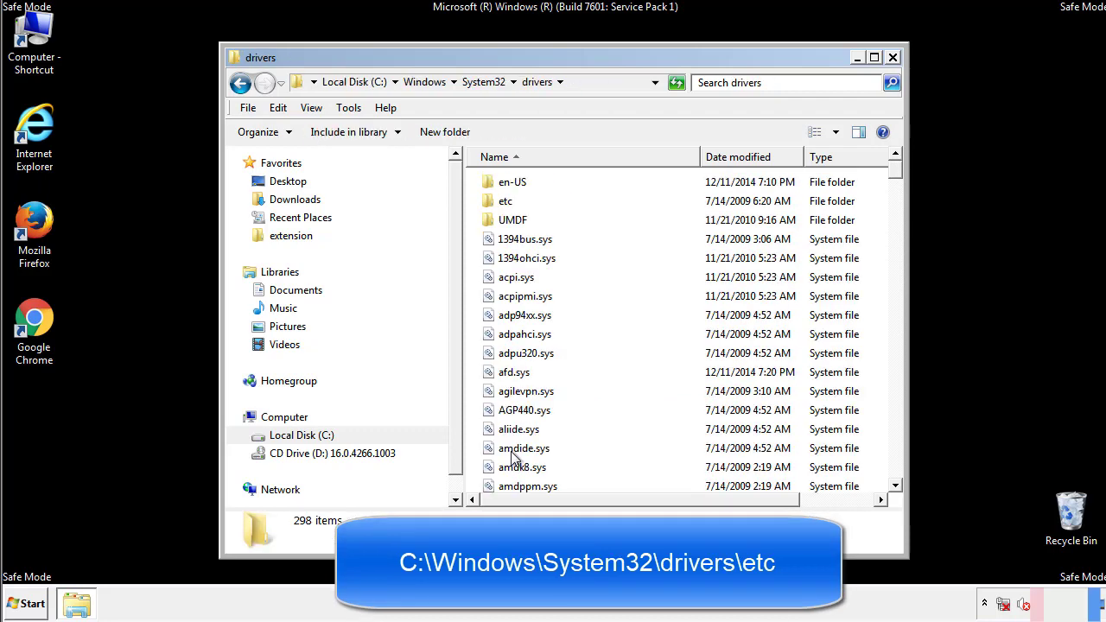
double_click(494, 206)
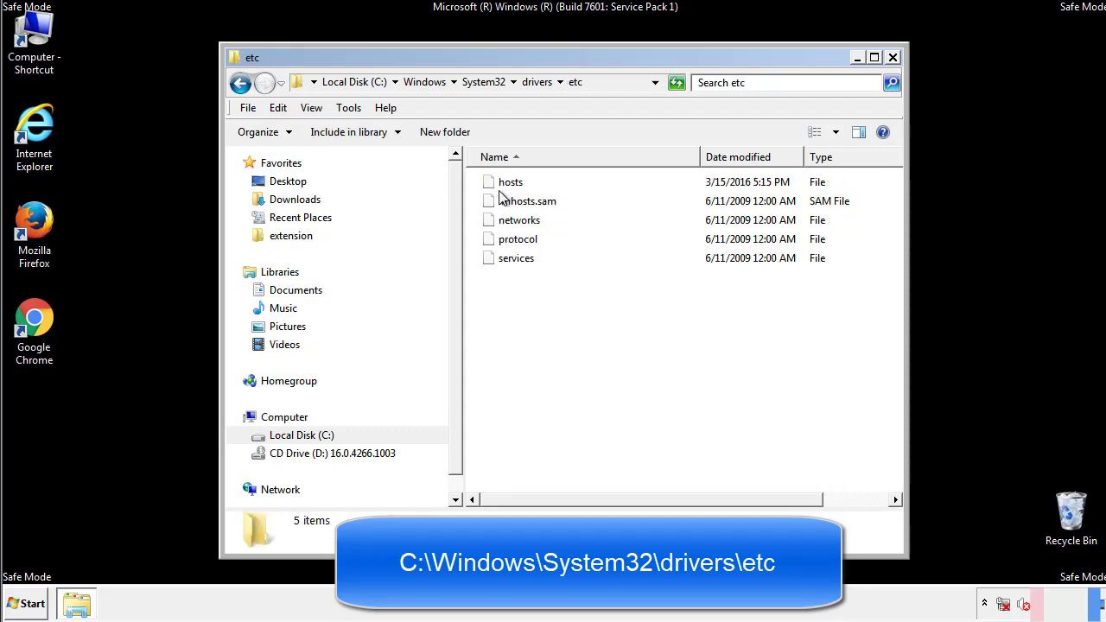
double_click(503, 184)
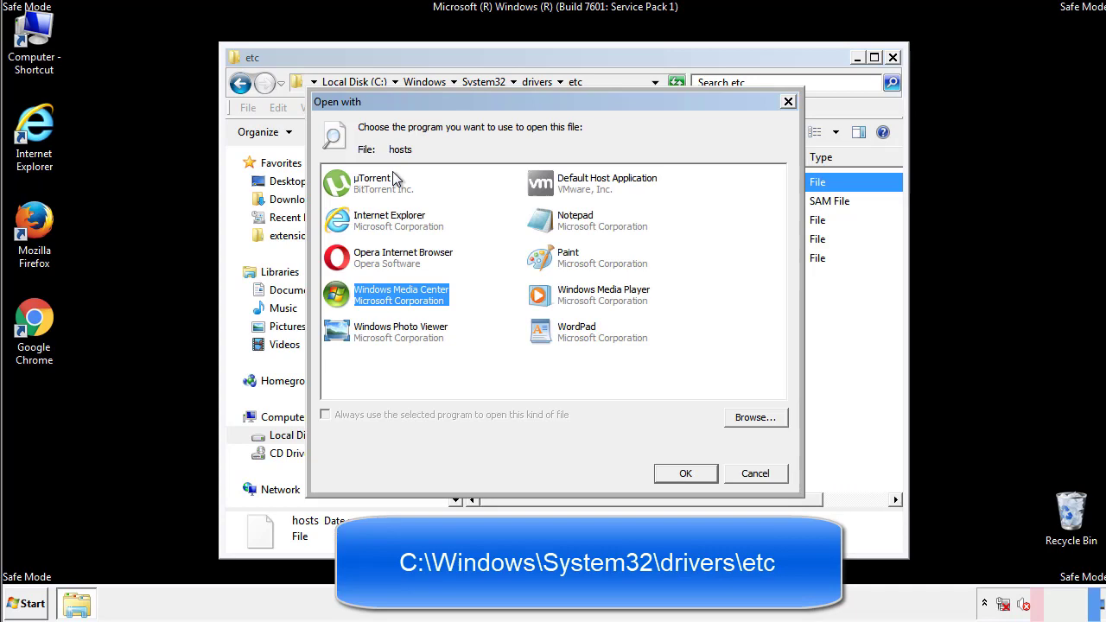
- Open the hosts file in Notepad and bring its window fully into view
click(560, 227)
click(683, 473)
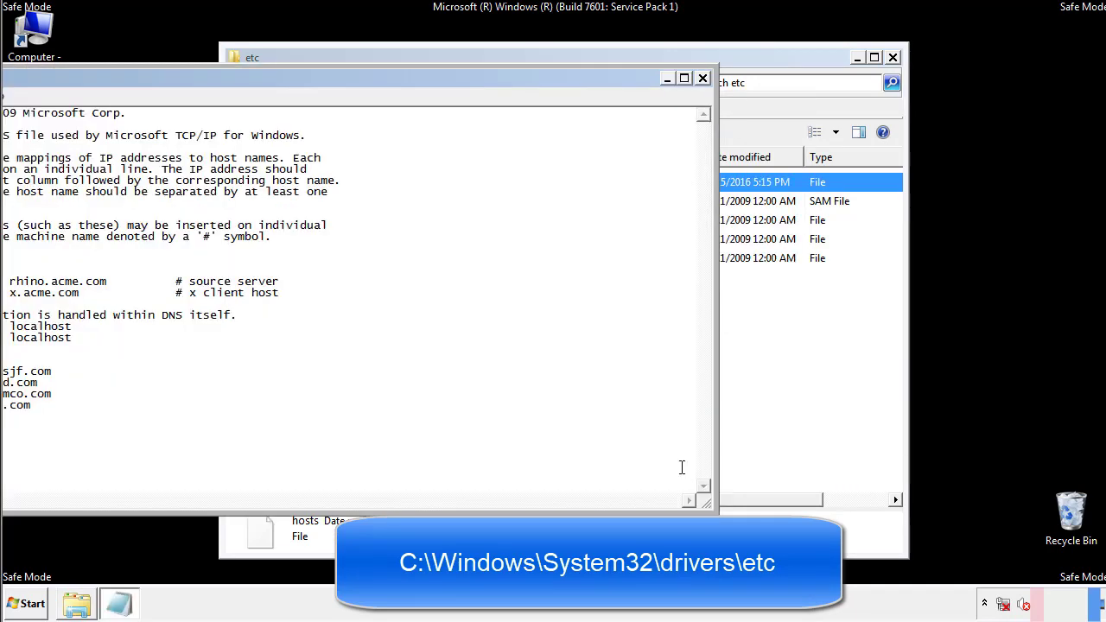
drag(451, 79, 703, 95)
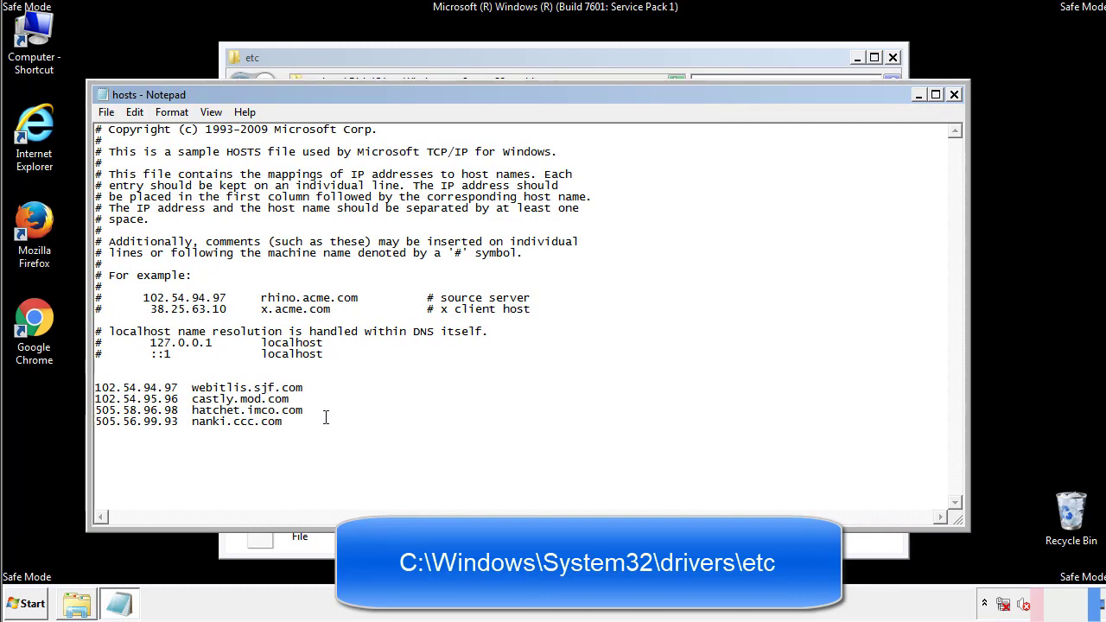
- Delete the four added host entries, save hosts, and close the etc folder window
drag(310, 424, 95, 387)
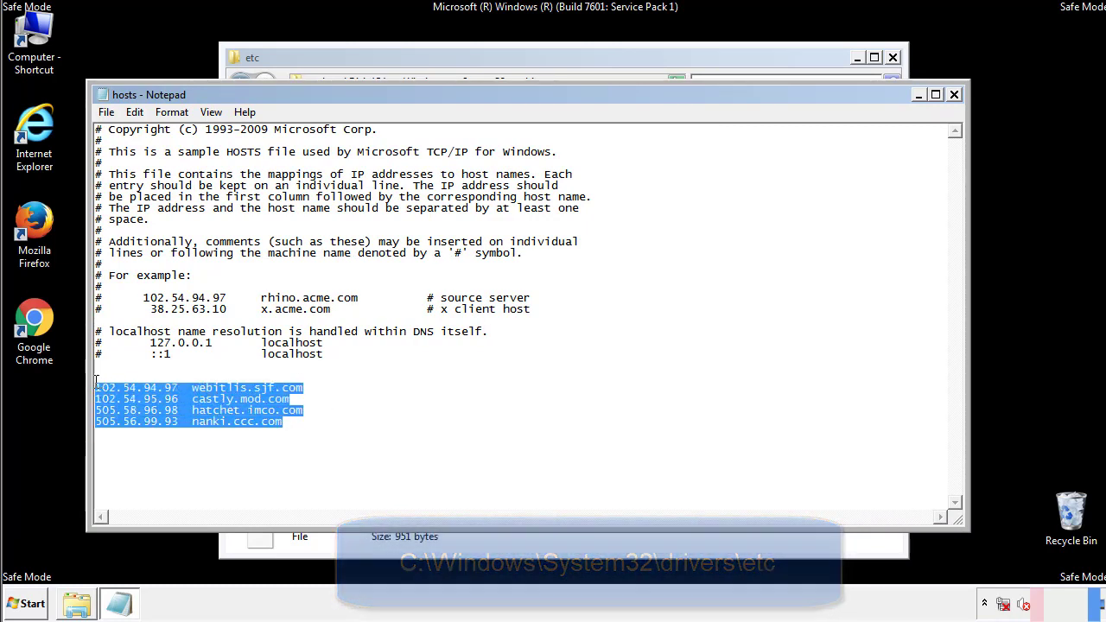
key(Delete)
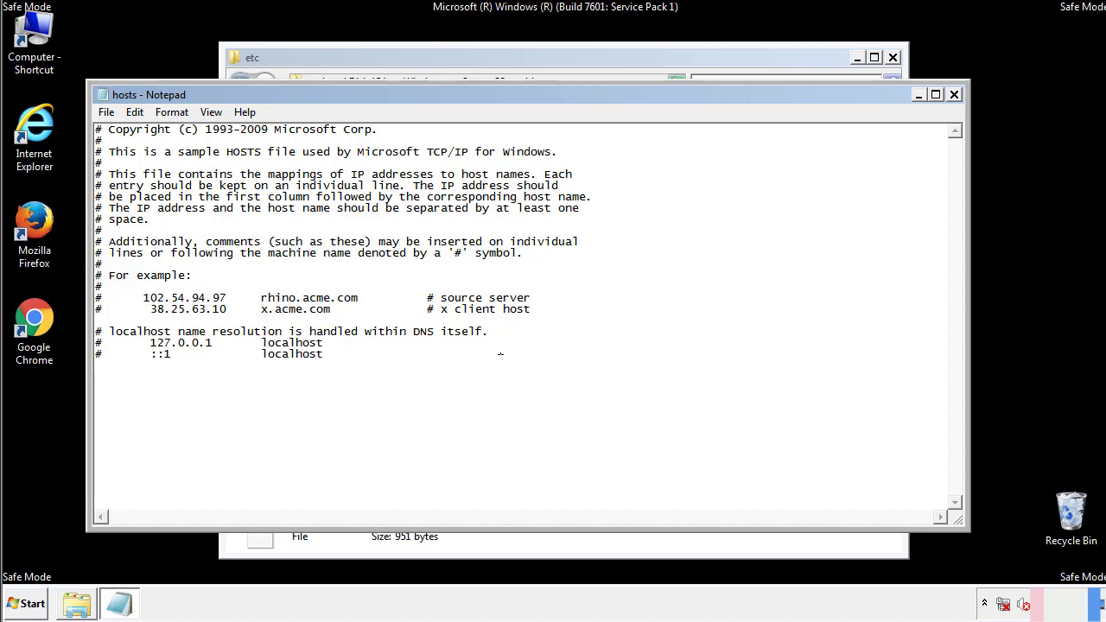
click(955, 95)
click(486, 318)
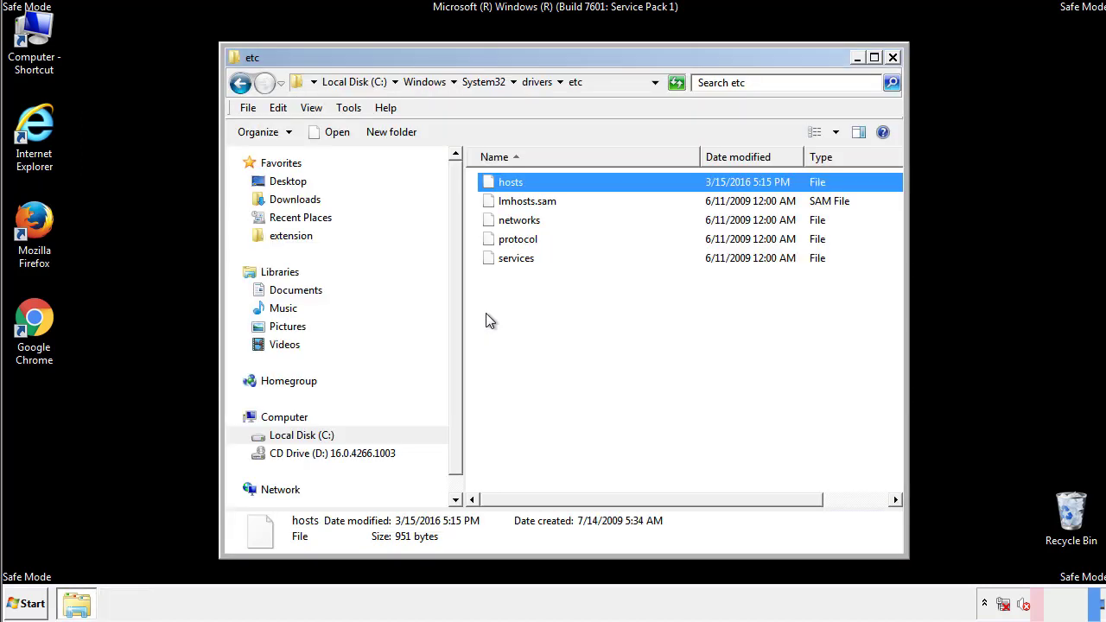
click(486, 320)
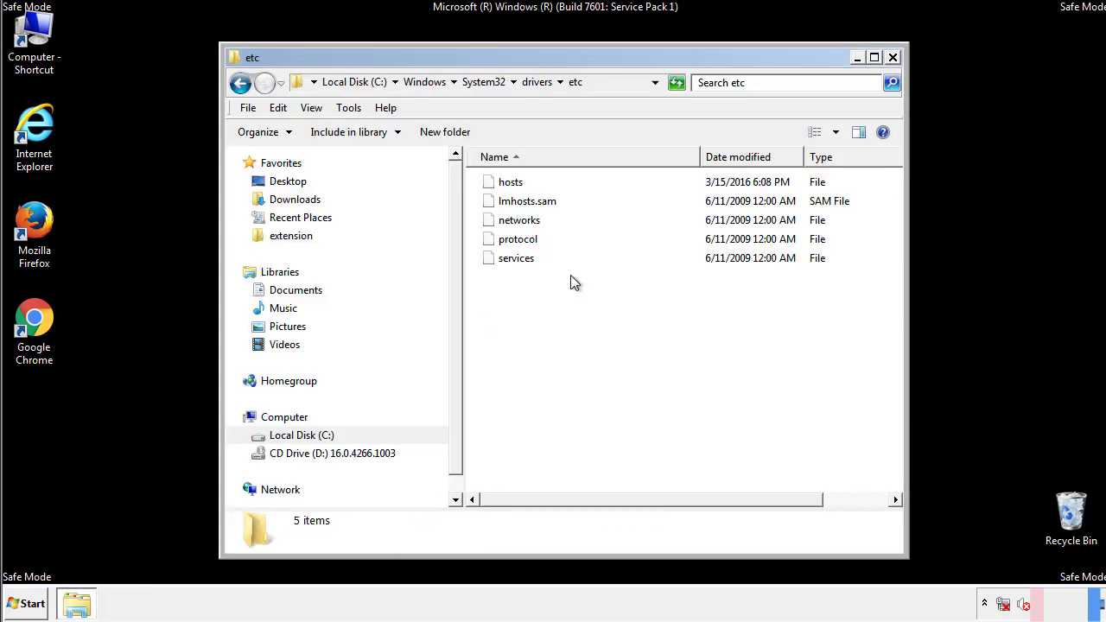
click(892, 58)
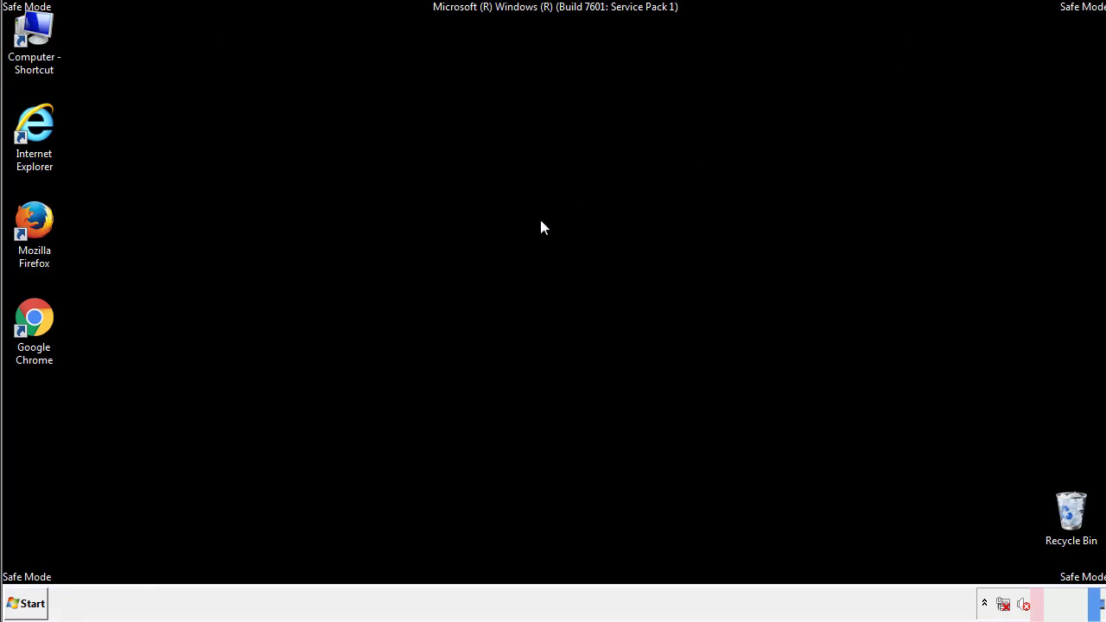
- Open the Startup folder from All Programs in an Explorer window
click(26, 604)
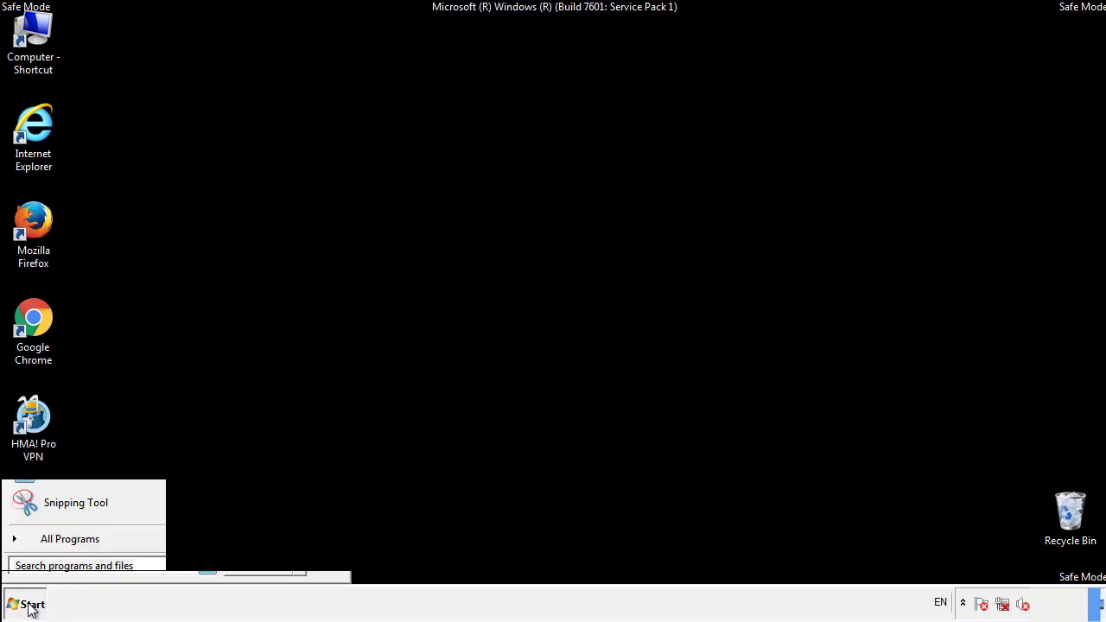
click(49, 543)
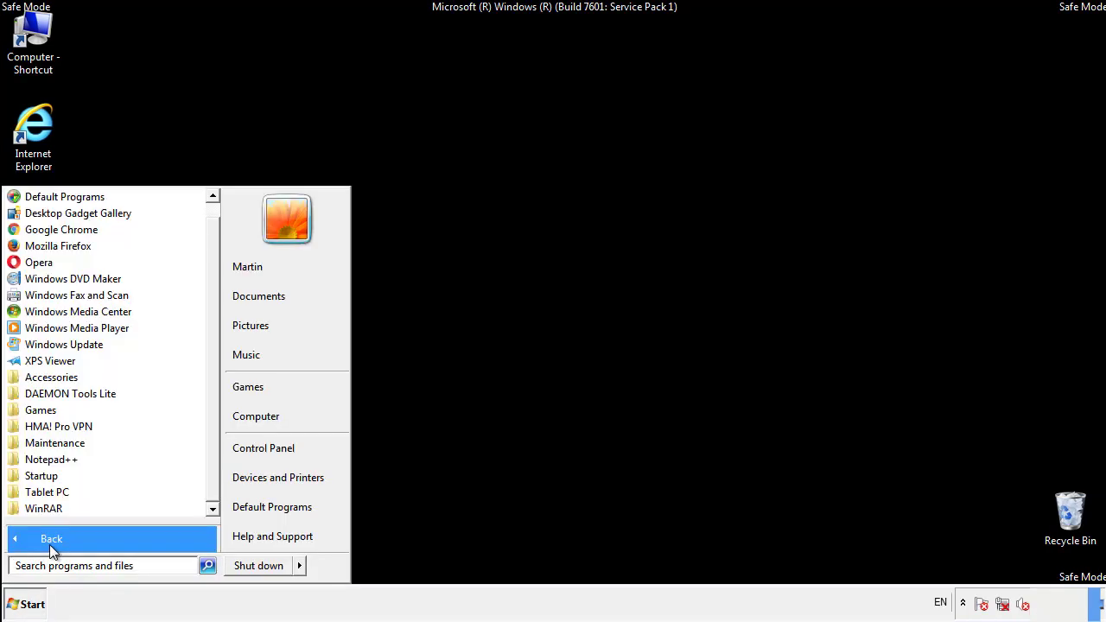
right_click(47, 474)
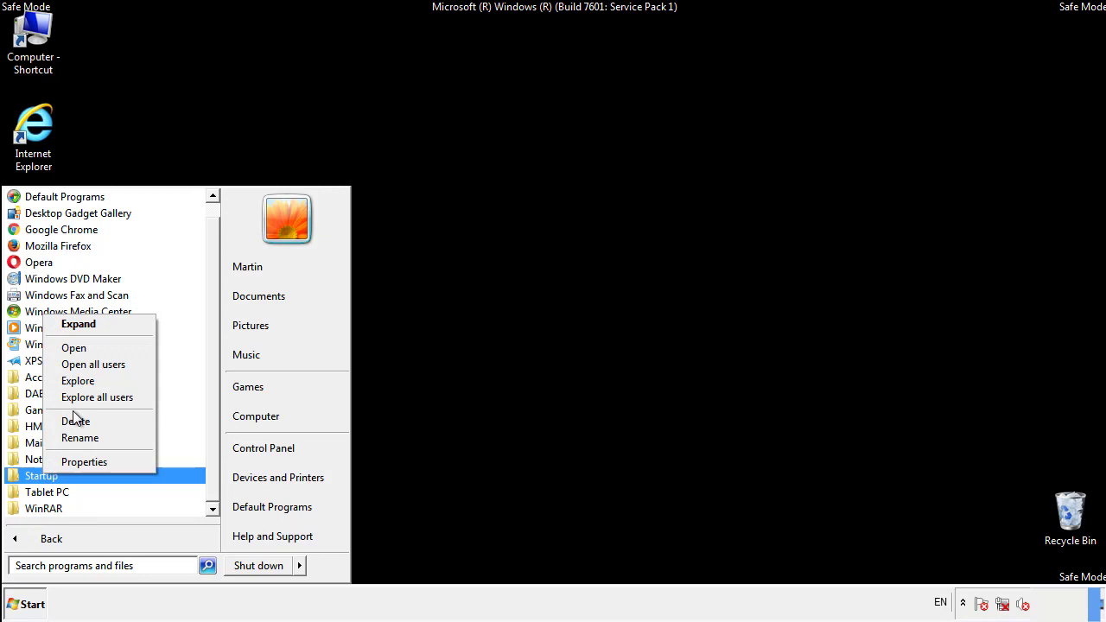
click(84, 347)
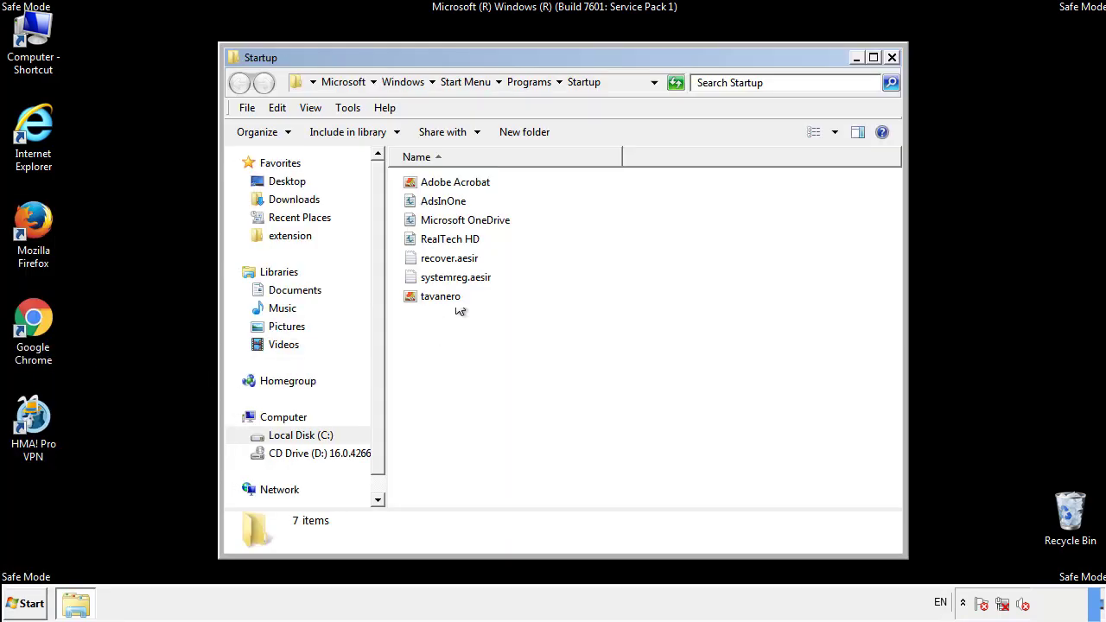
- Delete AdsInOne, recover.aesir, systemreg.aesir and tavanero from Startup, then close the window
click(449, 204)
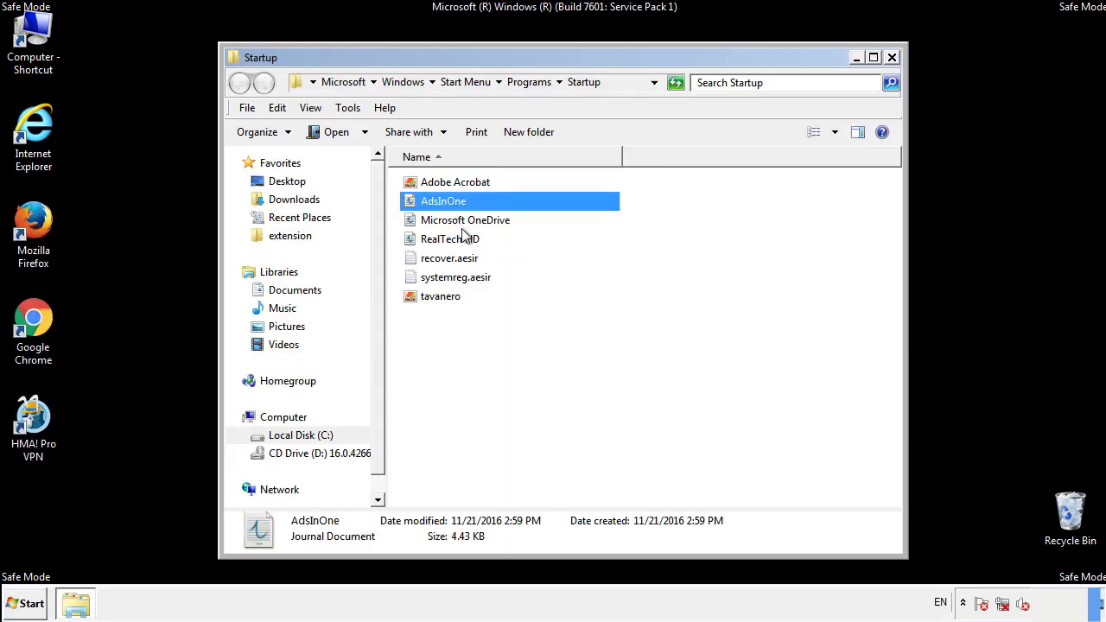
ctrl+click(450, 259)
ctrl+click(462, 277)
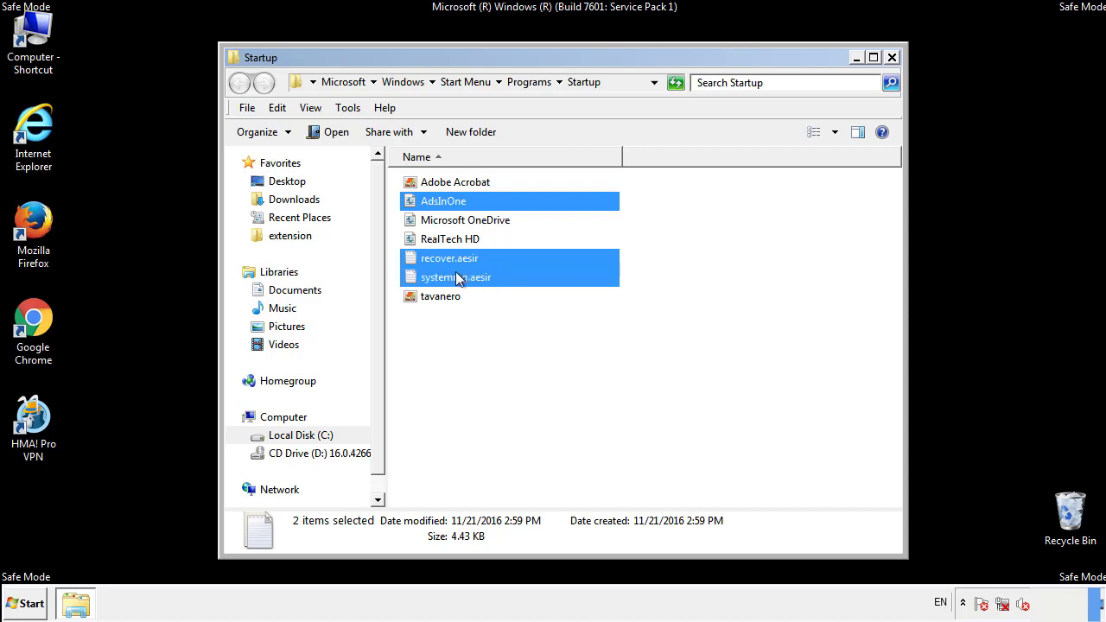
ctrl+click(443, 297)
right_click(437, 298)
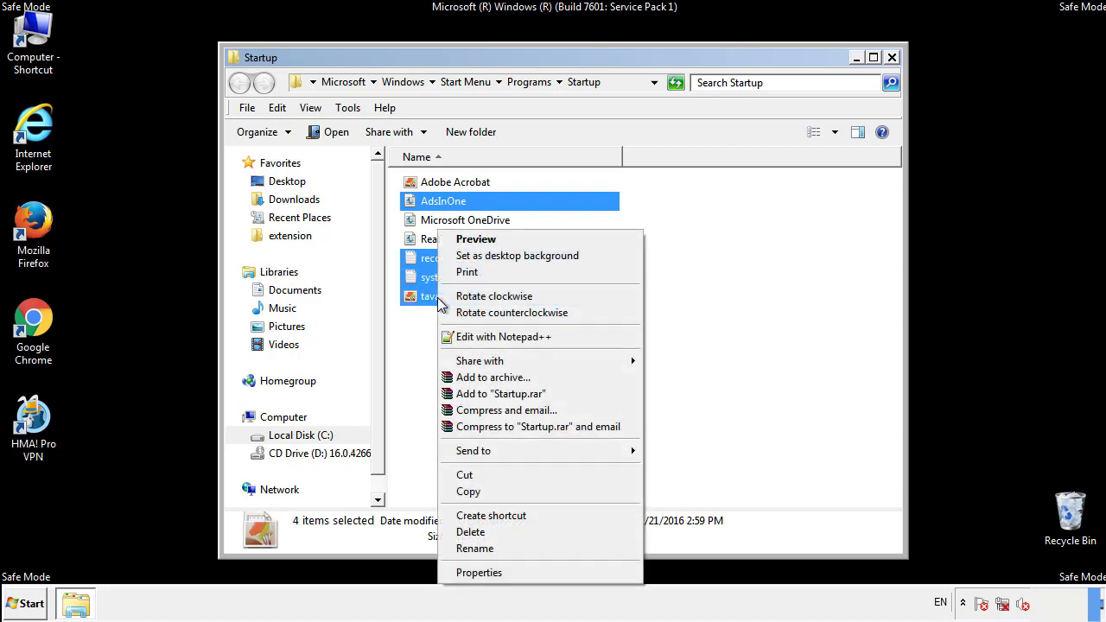
click(469, 532)
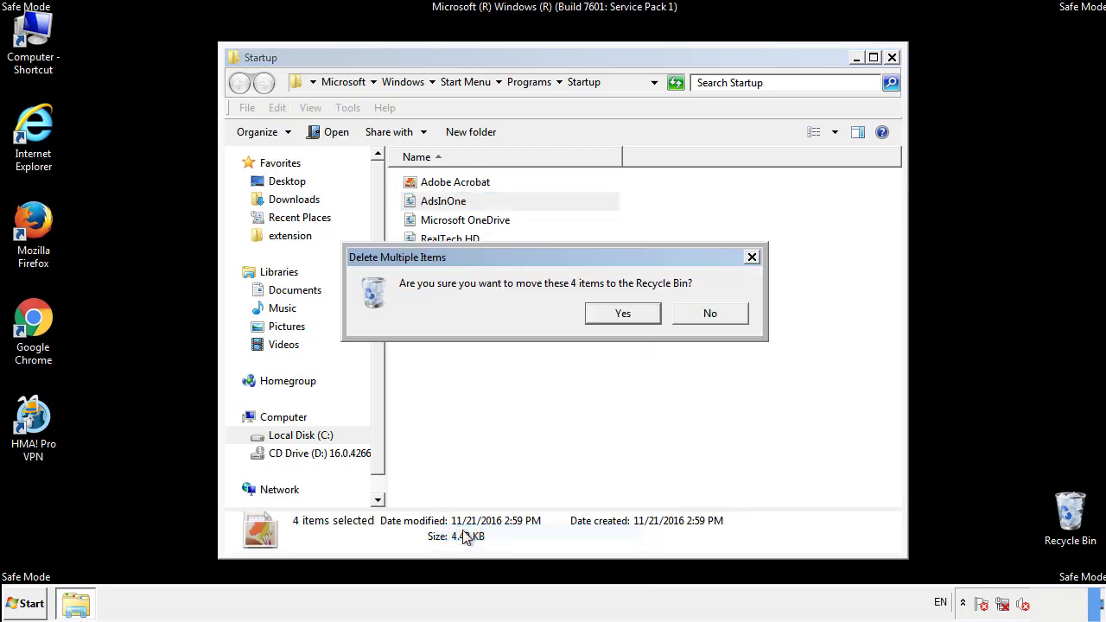
click(615, 316)
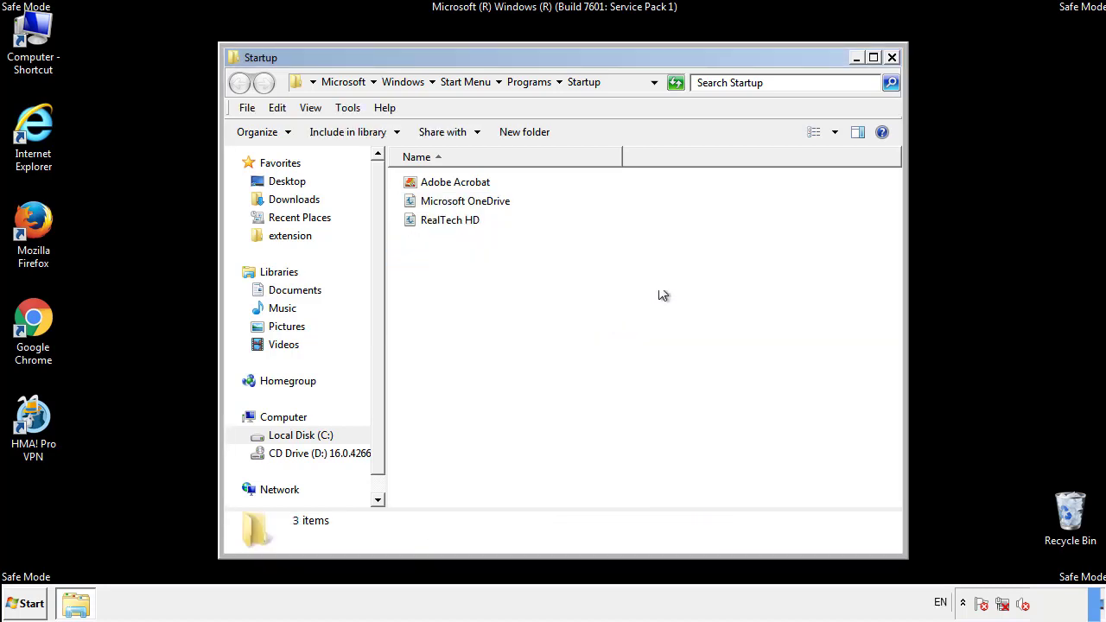
click(895, 68)
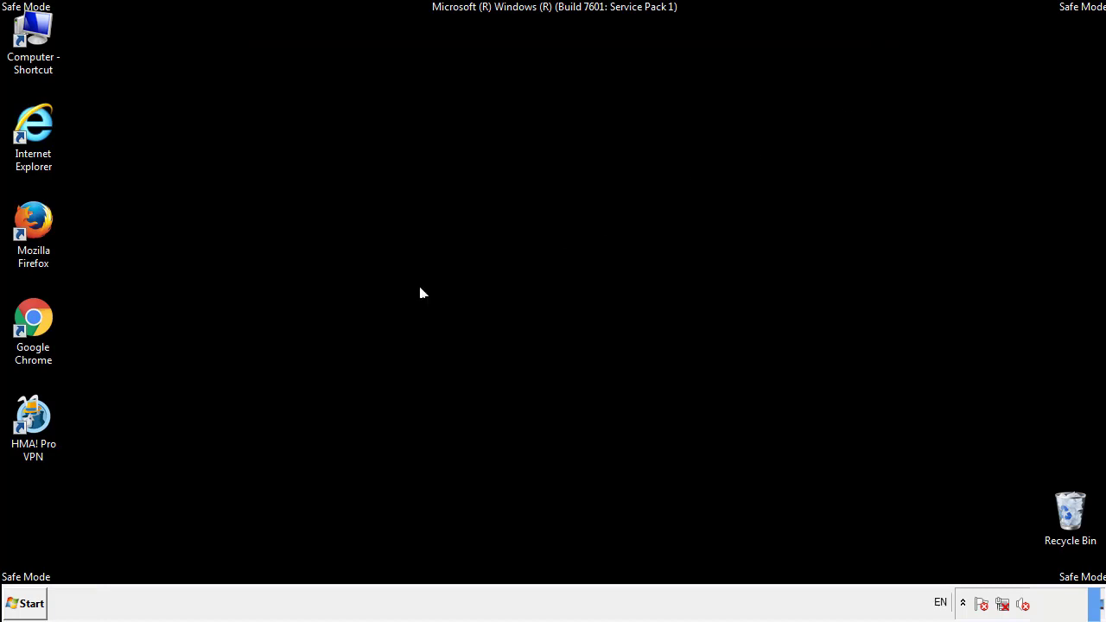
- Launch Registry Editor by searching regedit from the Start menu
click(26, 611)
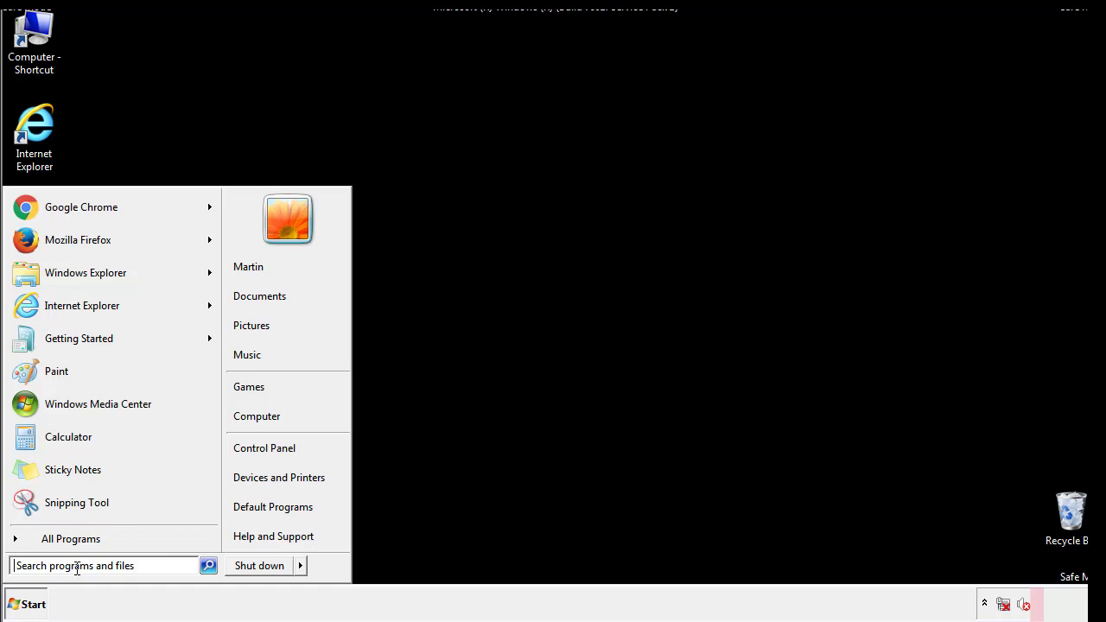
text(reged)
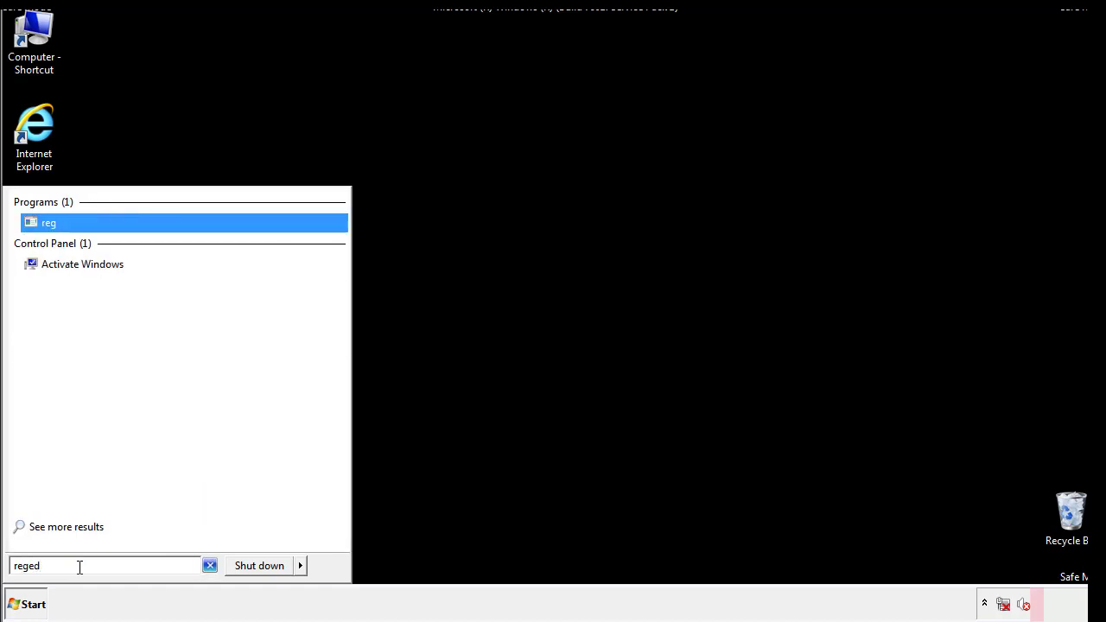
text(it)
key(Return)
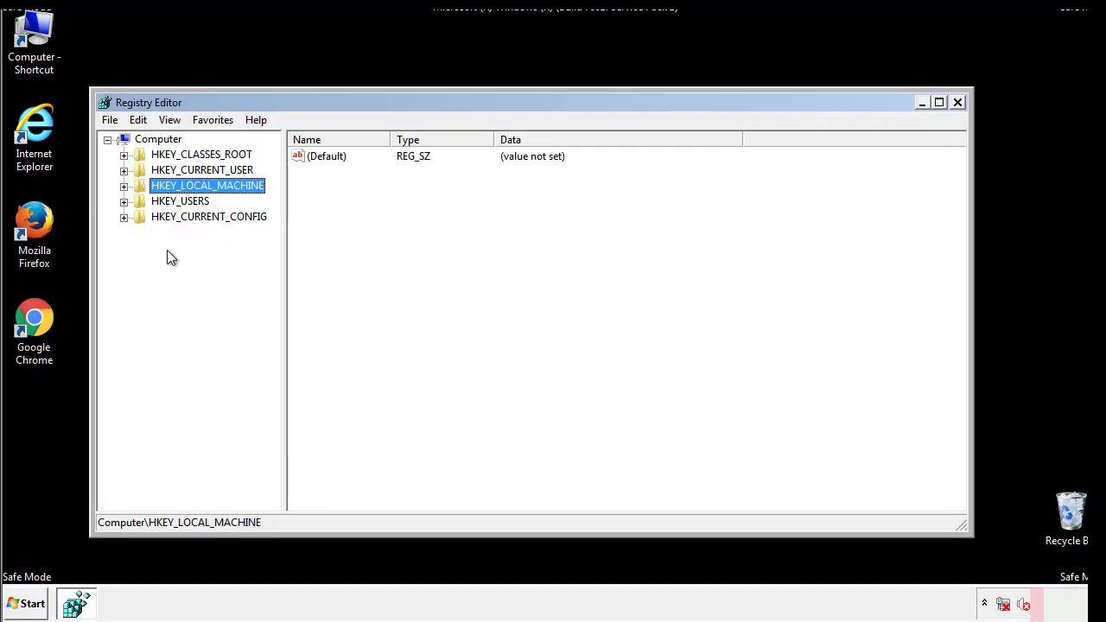
- Expand HKEY_LOCAL_MACHINE\SOFTWARE\Microsoft\Windows\CurrentVersion in the registry tree
click(124, 188)
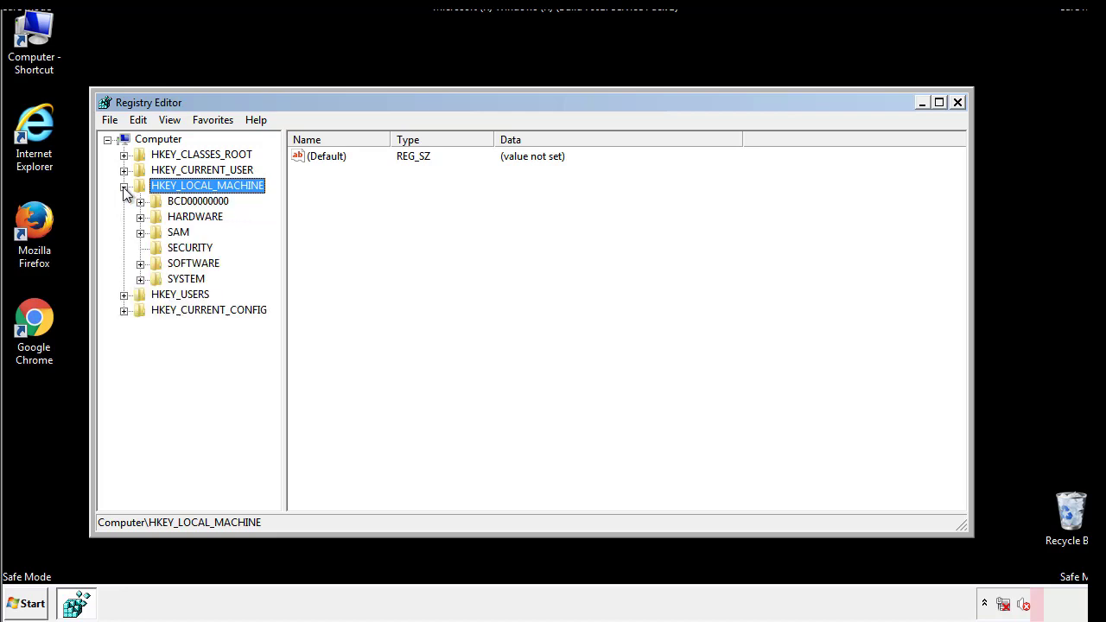
click(140, 264)
scroll(272, 255, down, 1)
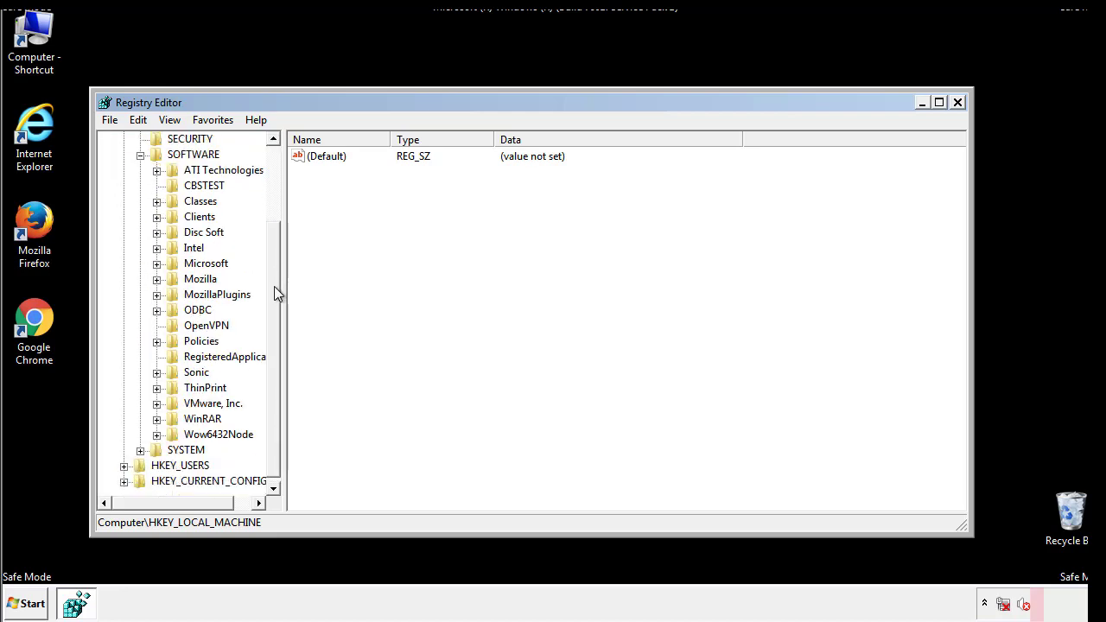
click(157, 264)
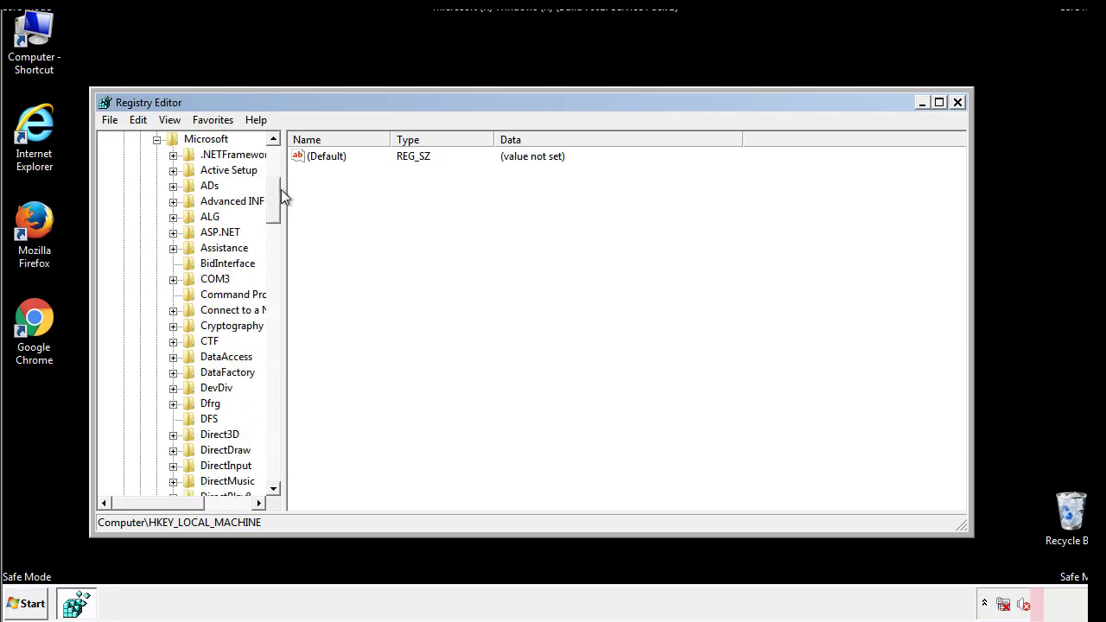
drag(272, 211, 276, 402)
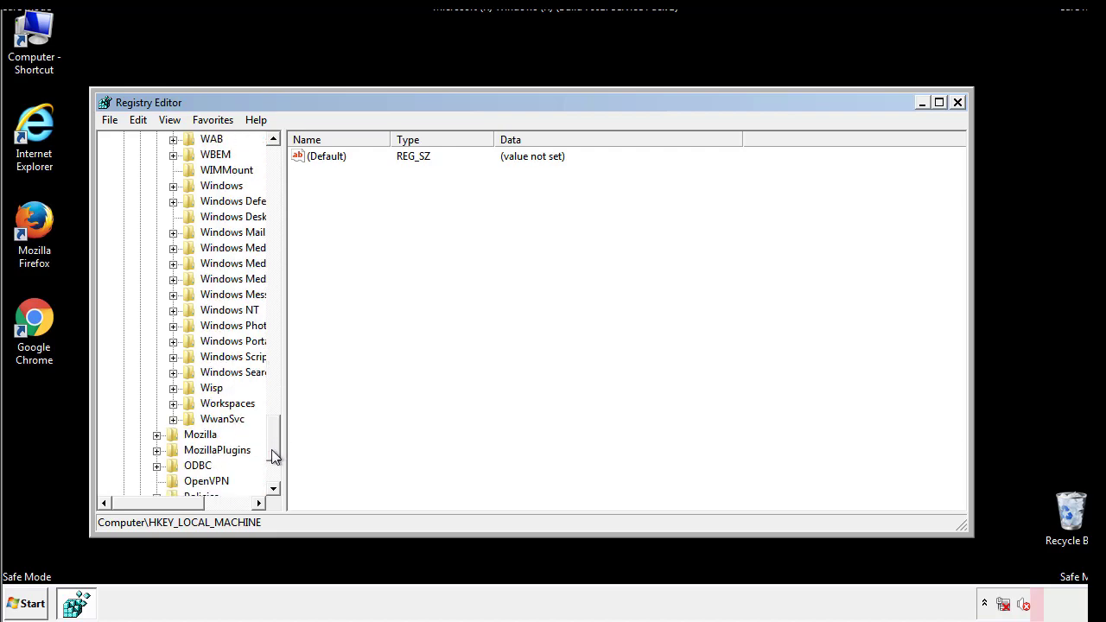
drag(274, 403, 275, 443)
click(173, 264)
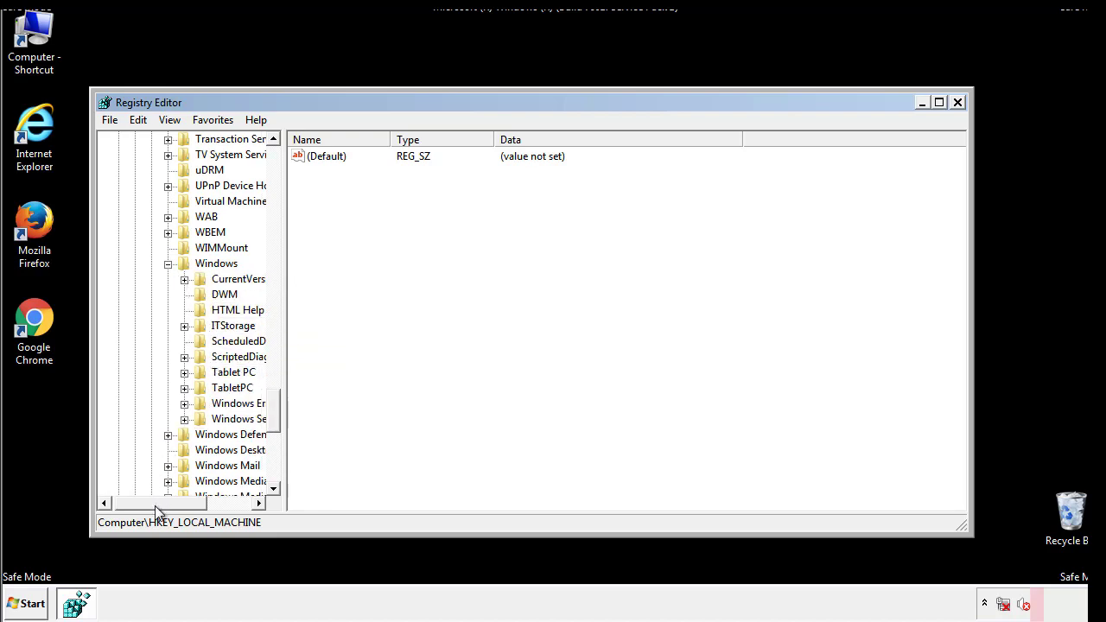
drag(154, 505, 176, 507)
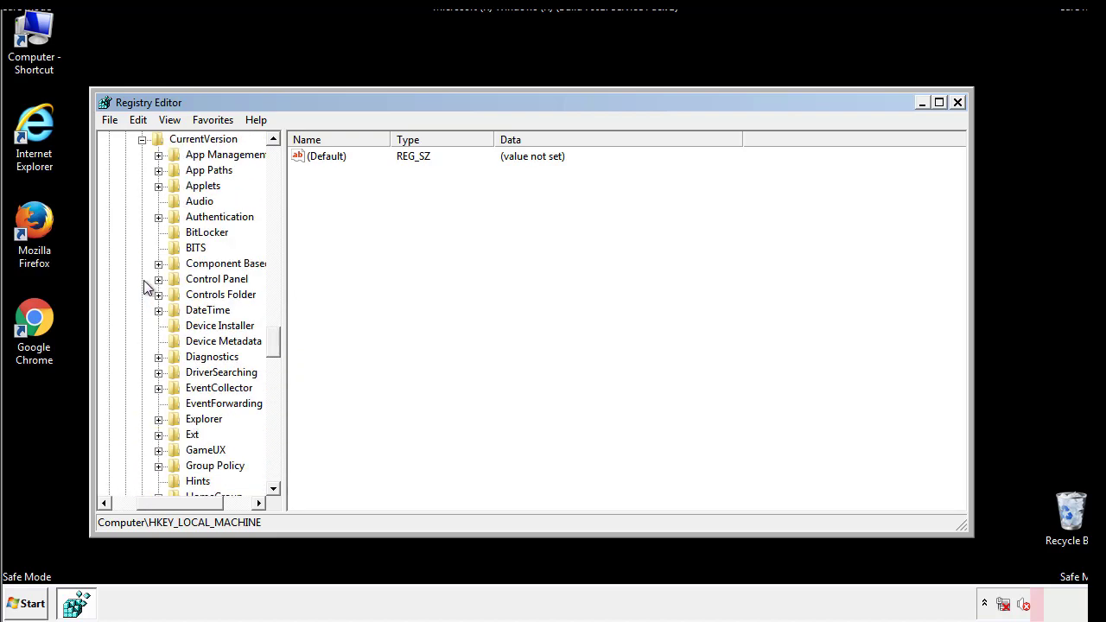
click(141, 279)
drag(281, 341, 273, 400)
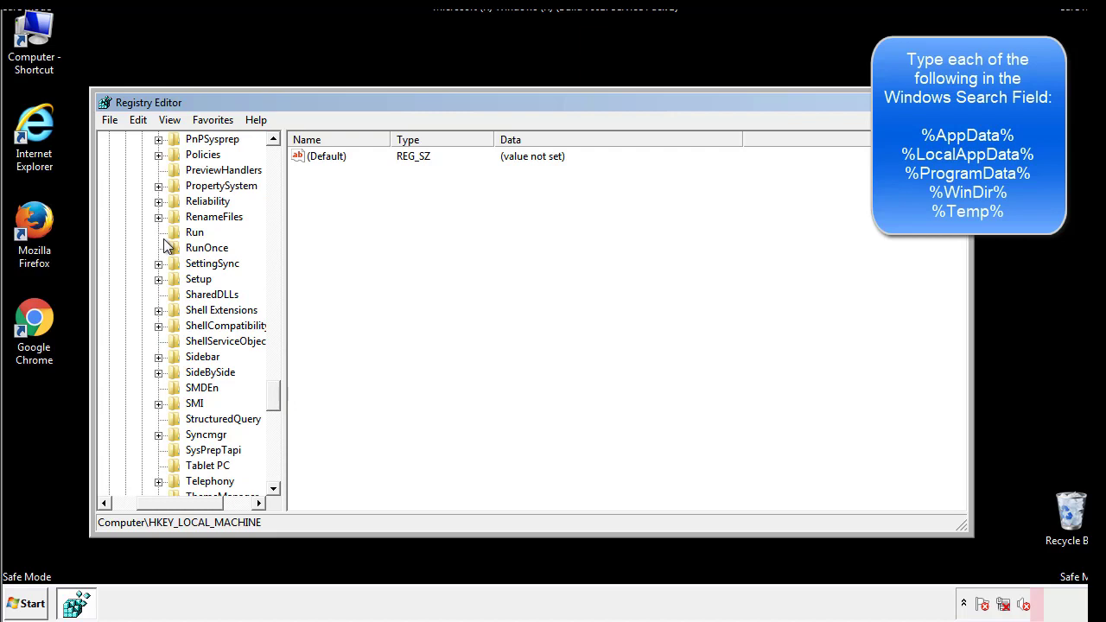
- Delete the tappi.loc value from the Run key, leaving only the VMware entry
click(184, 235)
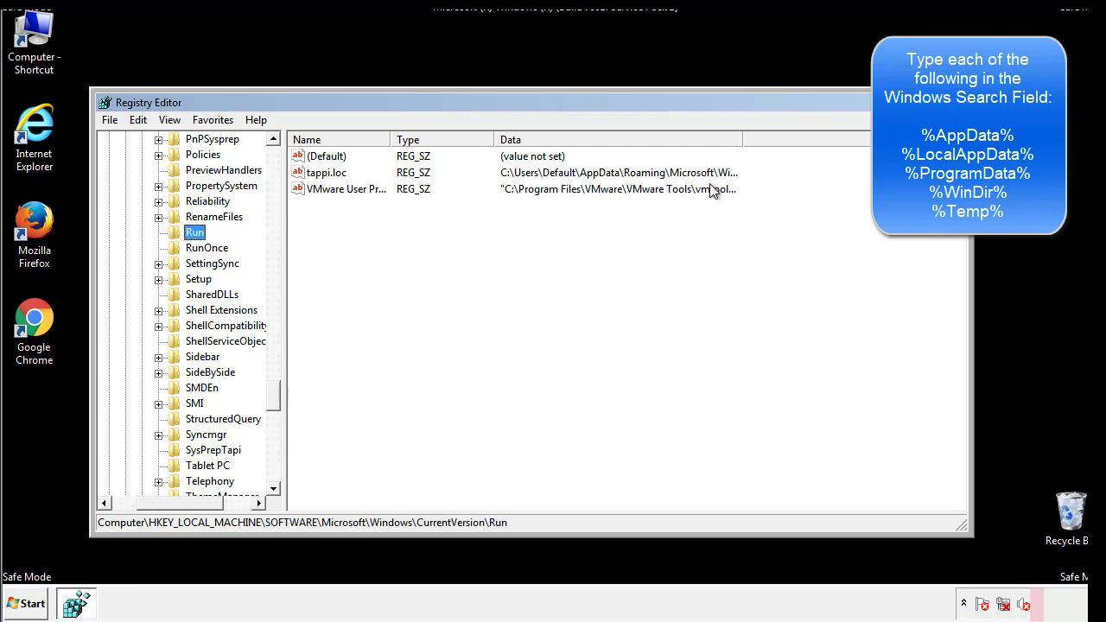
click(327, 175)
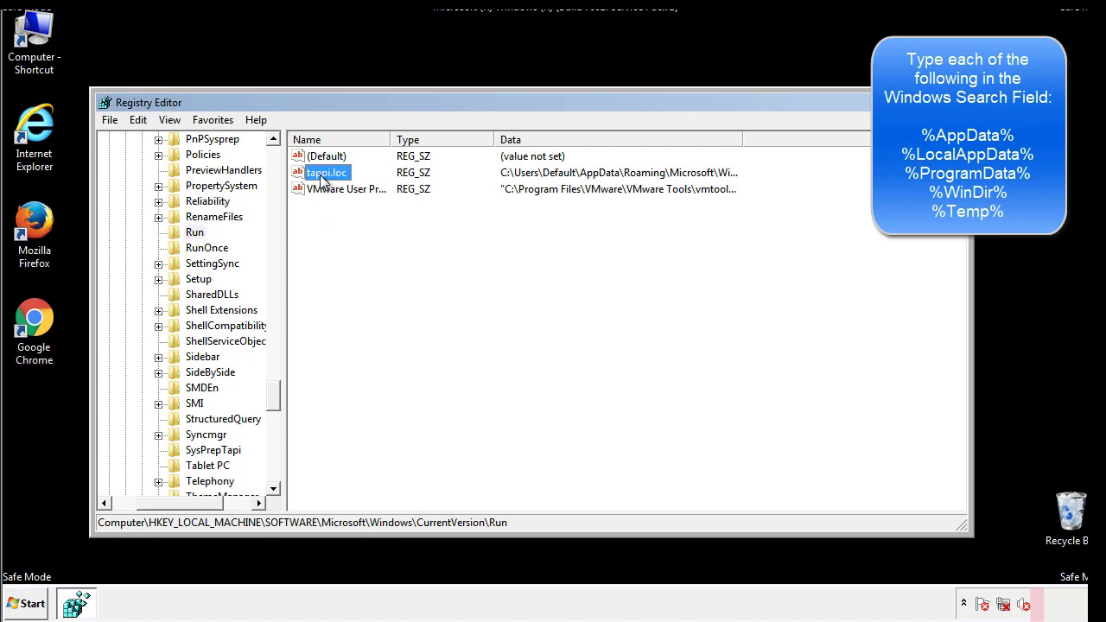
right_click(327, 176)
click(346, 224)
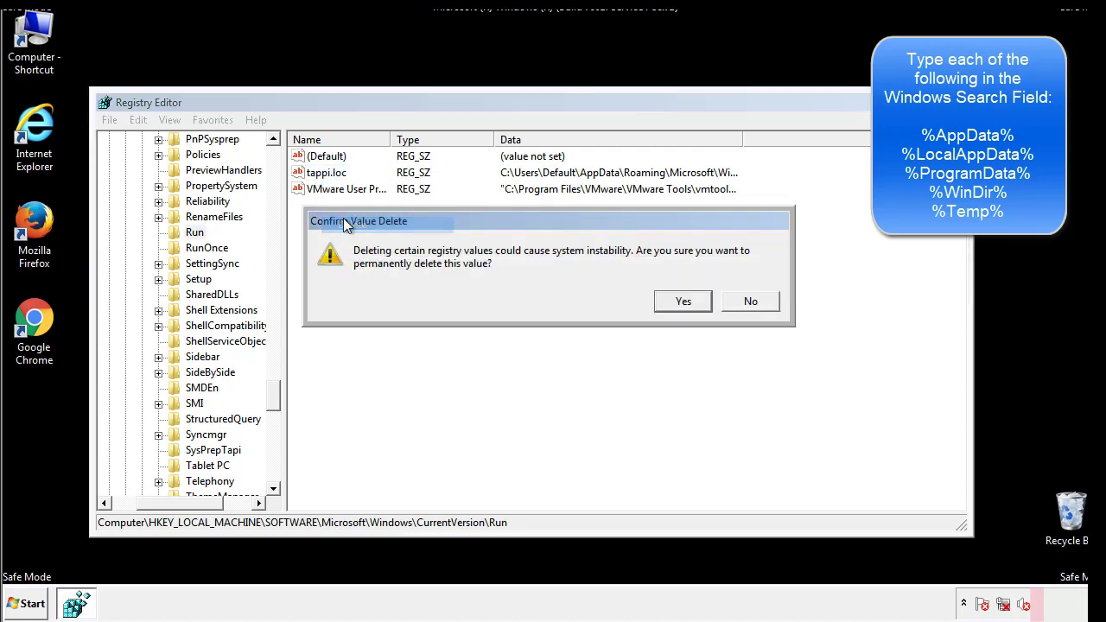
click(671, 301)
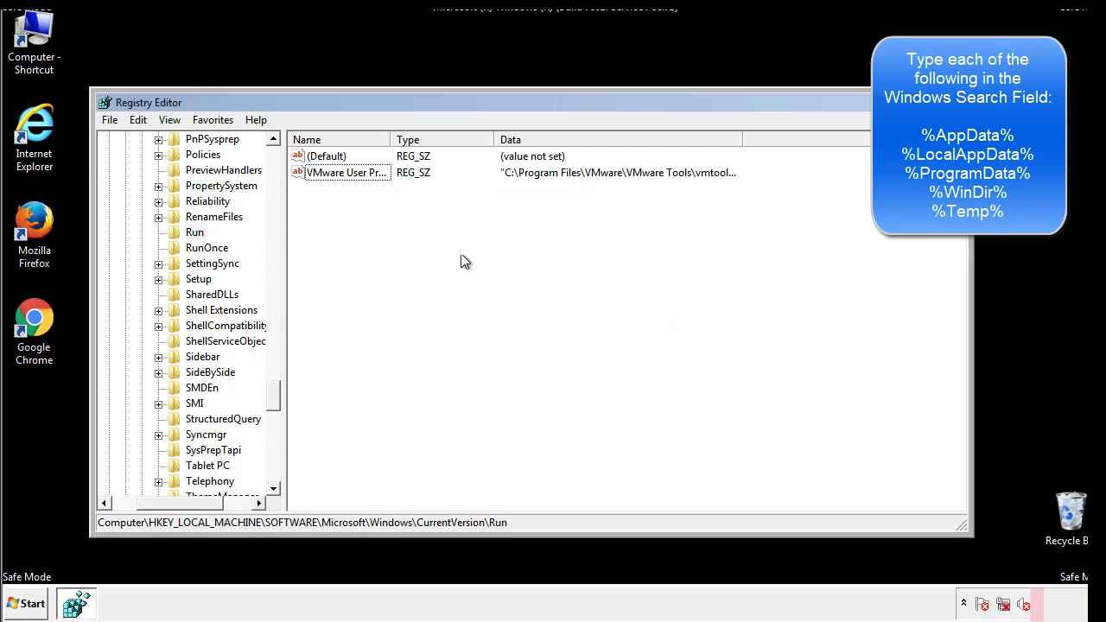
drag(273, 393, 273, 473)
drag(207, 493, 134, 514)
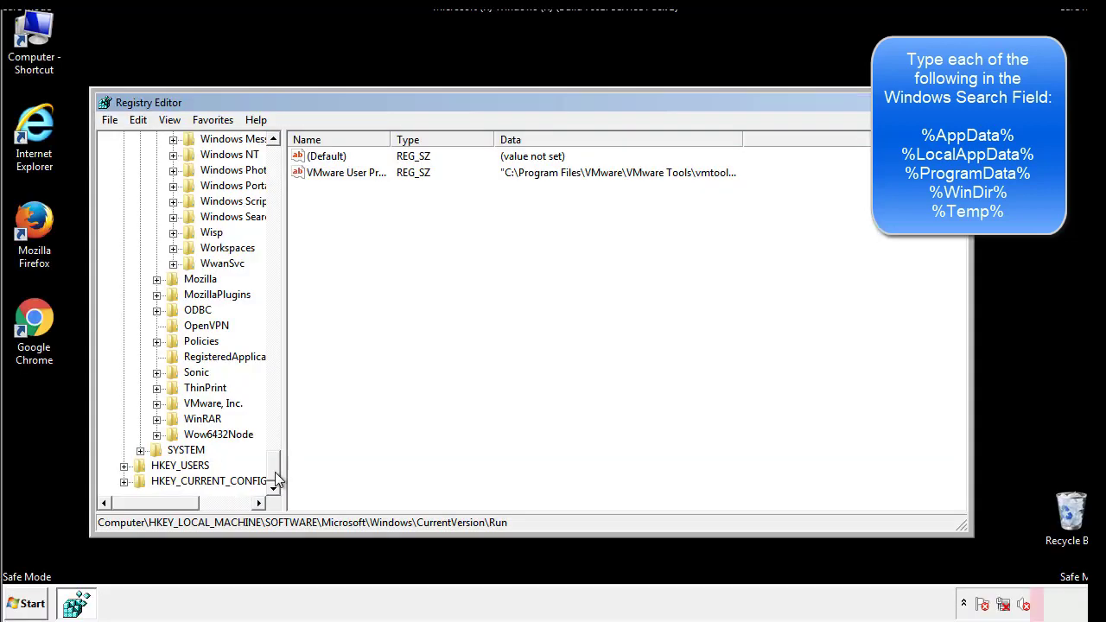
- Collapse HKLM and expand HKEY_CURRENT_USER\Software\Microsoft\Windows\CurrentVersion
drag(273, 475, 281, 165)
click(124, 186)
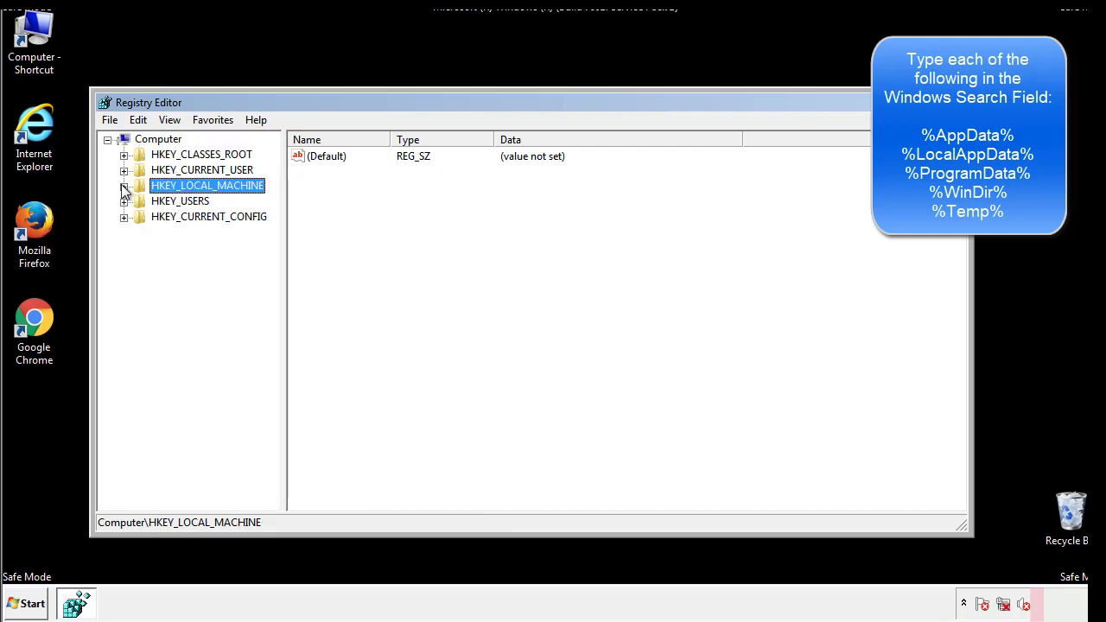
click(123, 171)
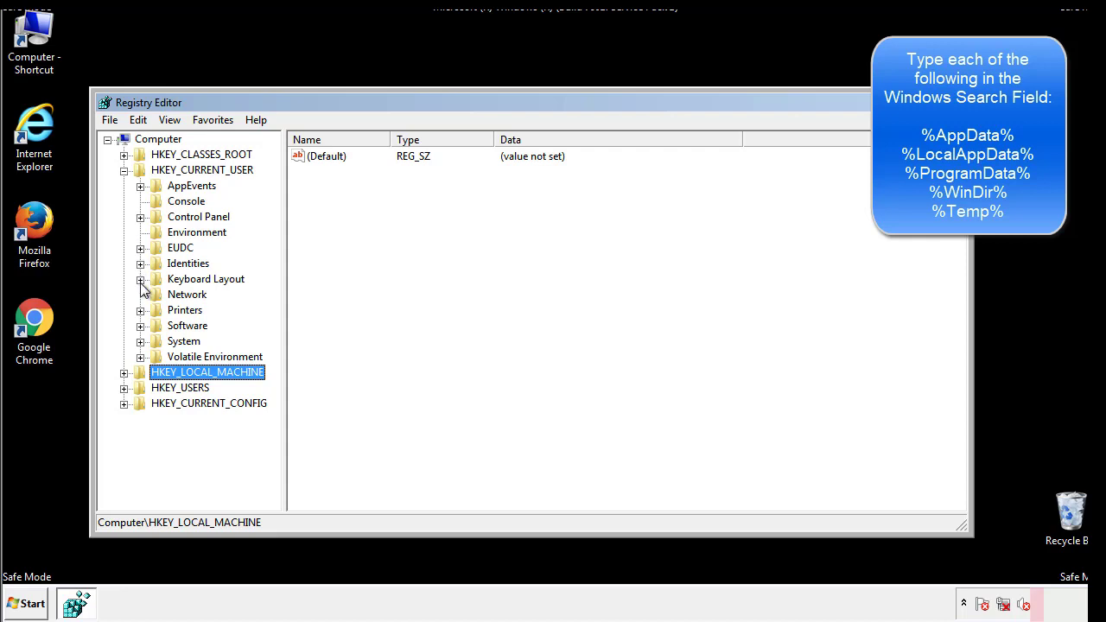
click(140, 325)
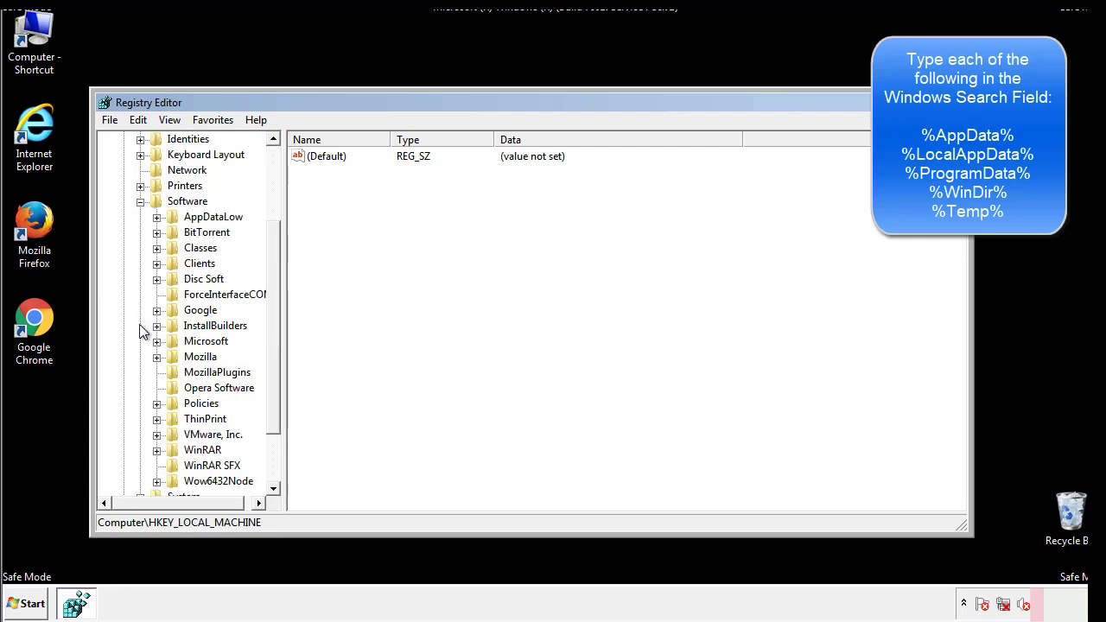
drag(271, 313, 271, 330)
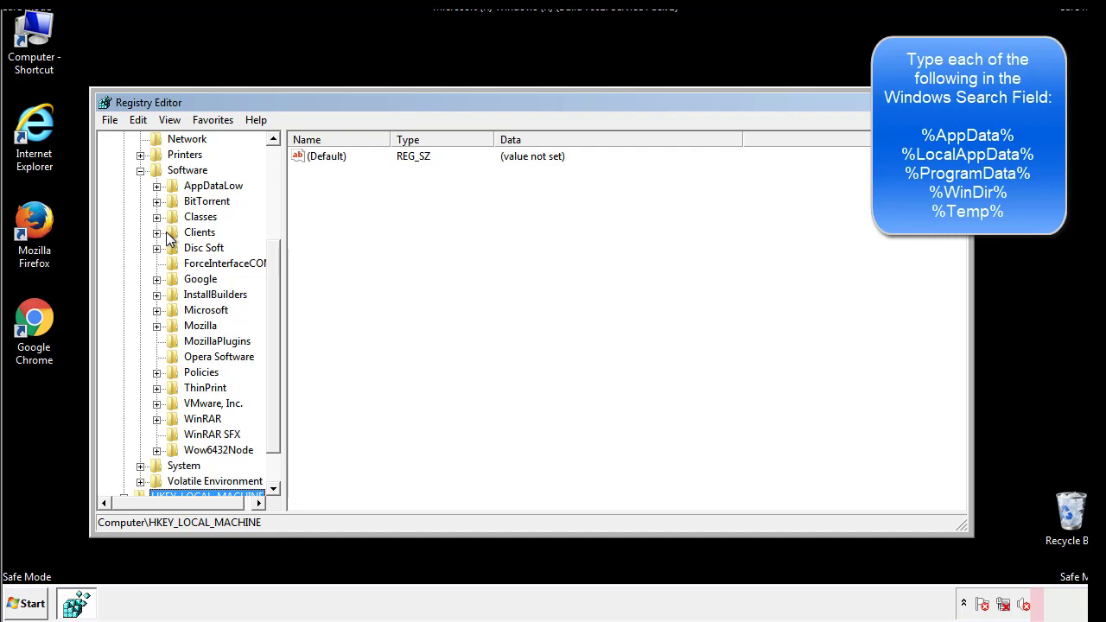
click(157, 313)
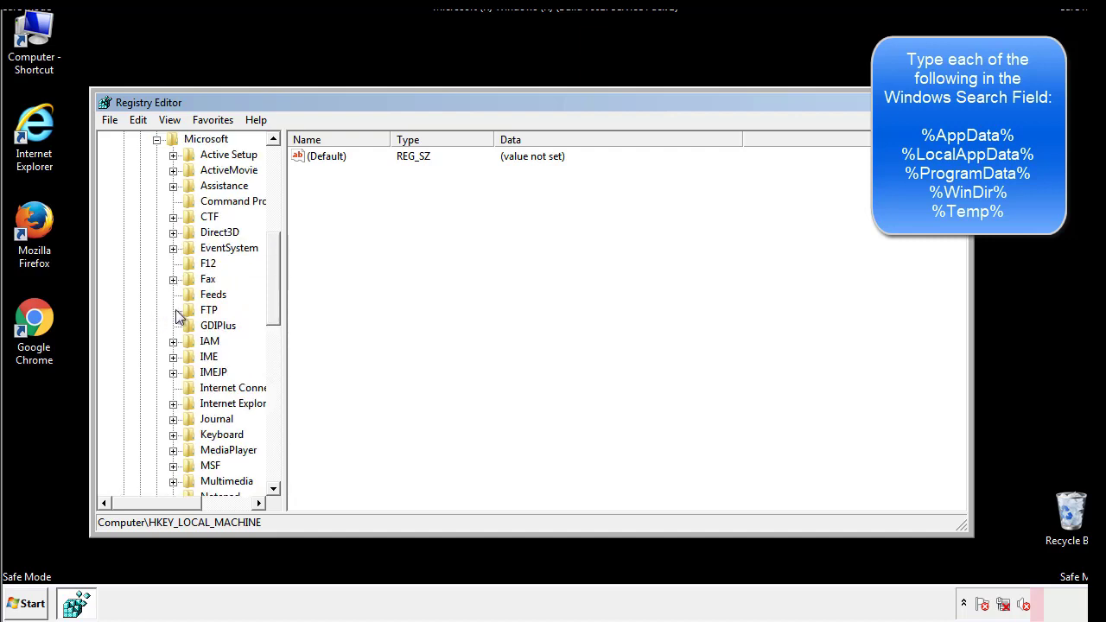
drag(271, 252, 277, 367)
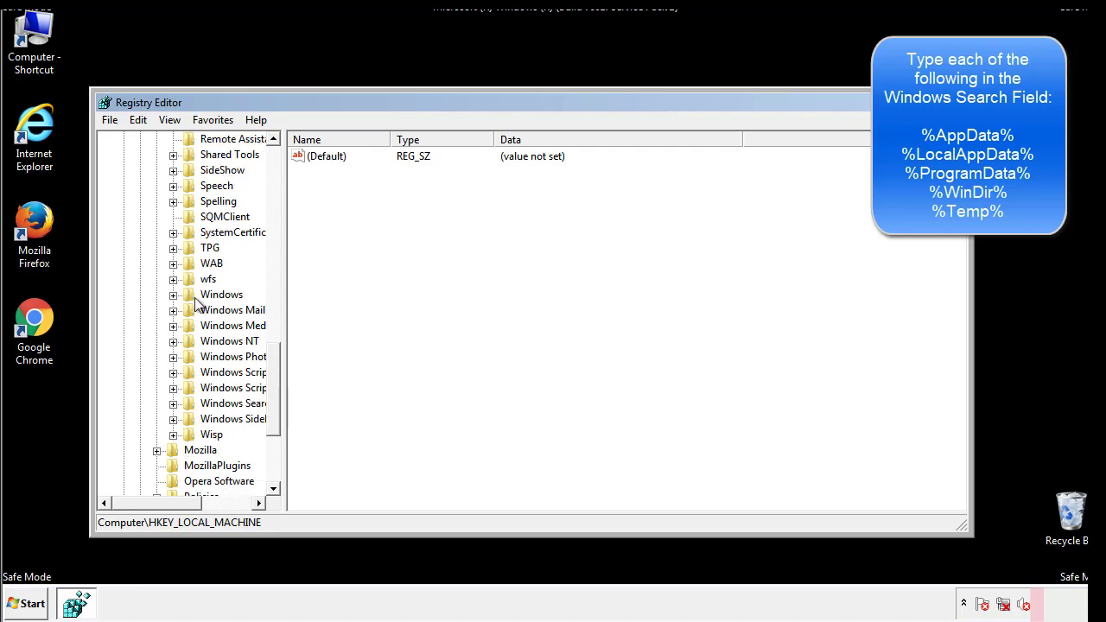
click(173, 295)
click(189, 311)
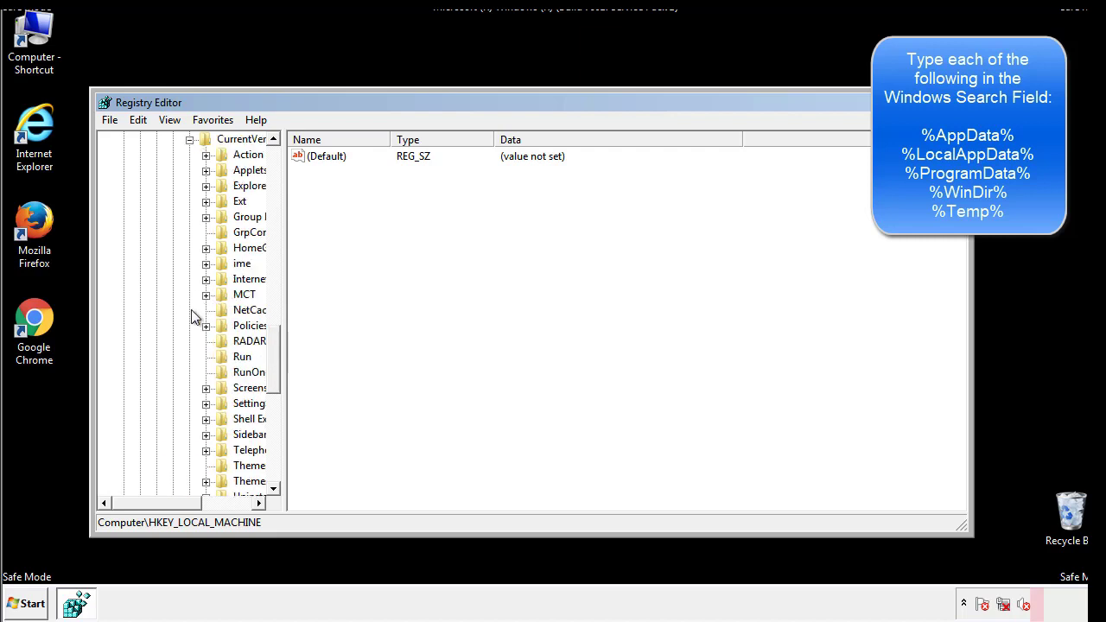
- Check the HKCU Run key, holding only DAEMON Tools, then collapse the Windows key
click(169, 507)
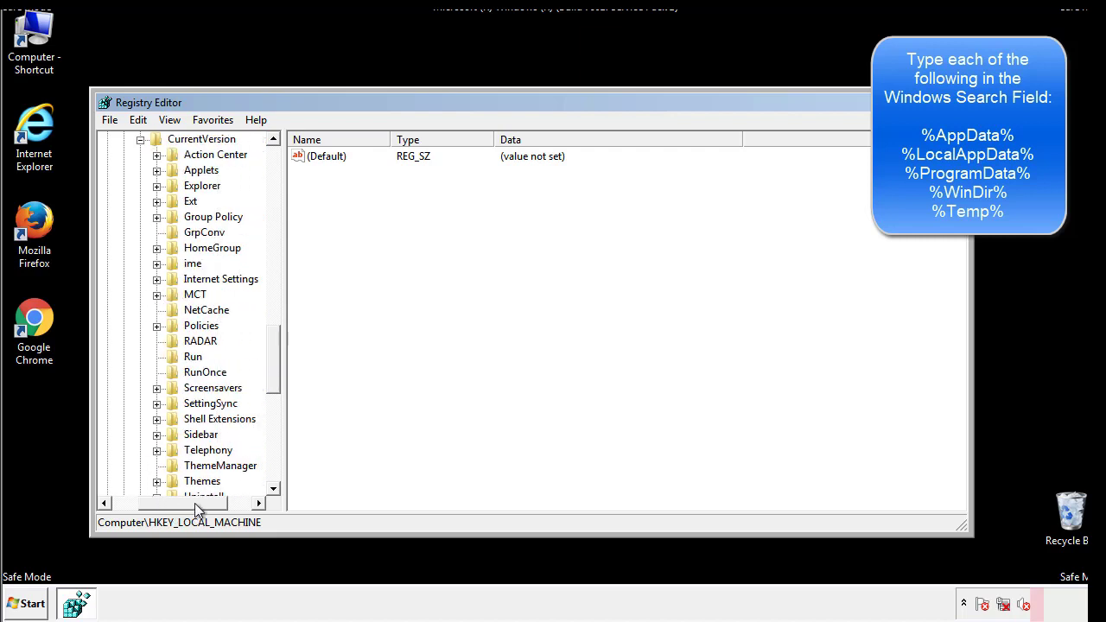
click(192, 356)
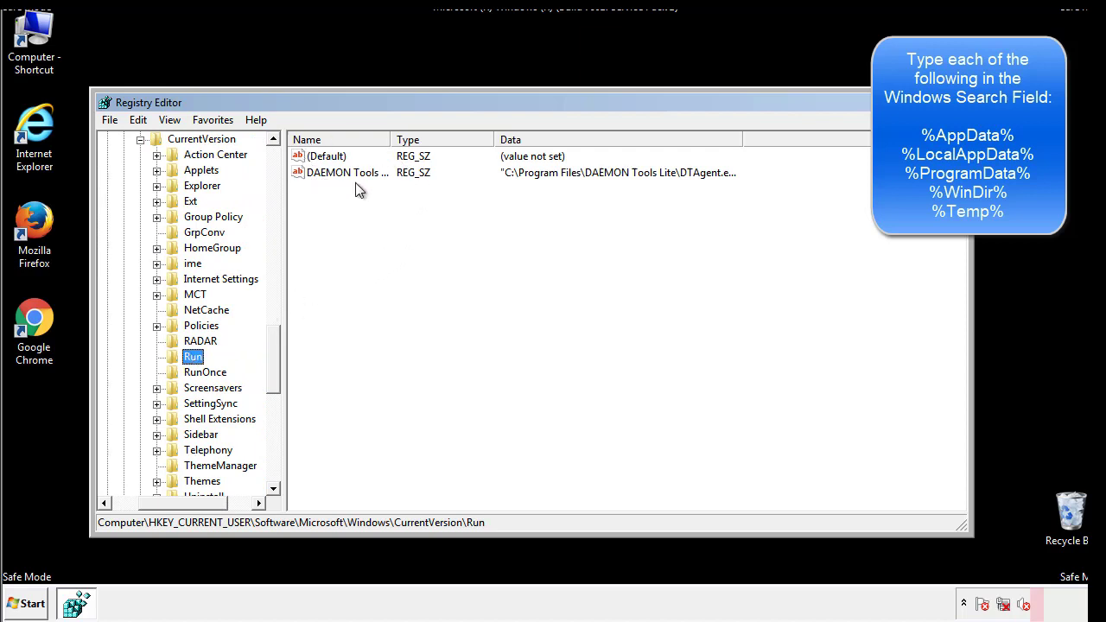
click(470, 198)
mouse_move(323, 252)
mouse_down()
mouse_move(338, 204)
mouse_move(393, 195)
mouse_up()
drag(183, 501, 162, 502)
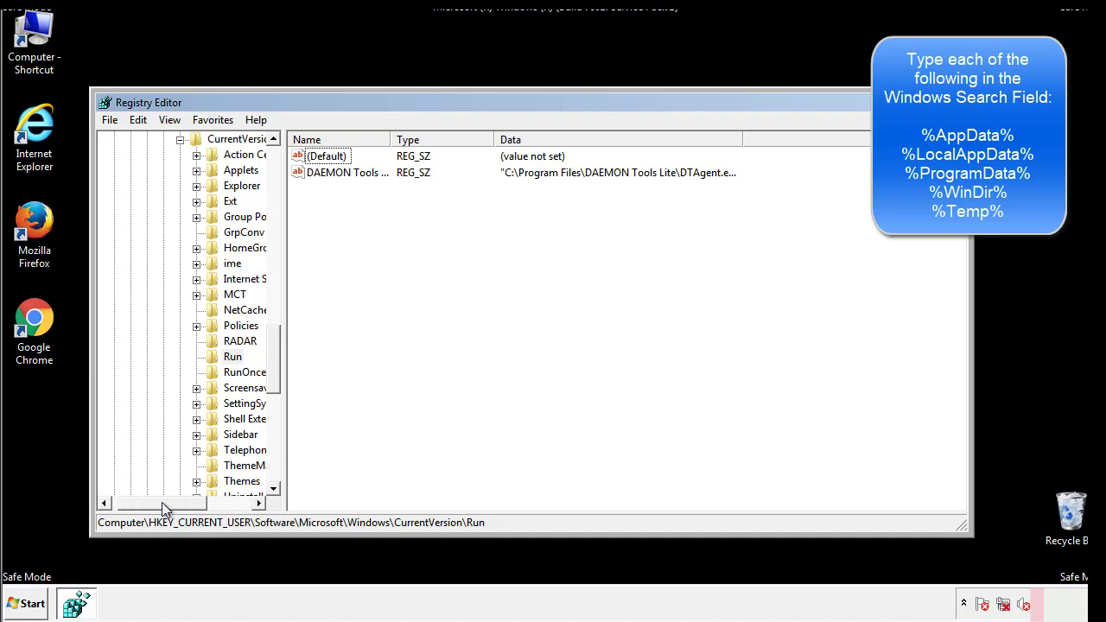
drag(278, 377, 273, 363)
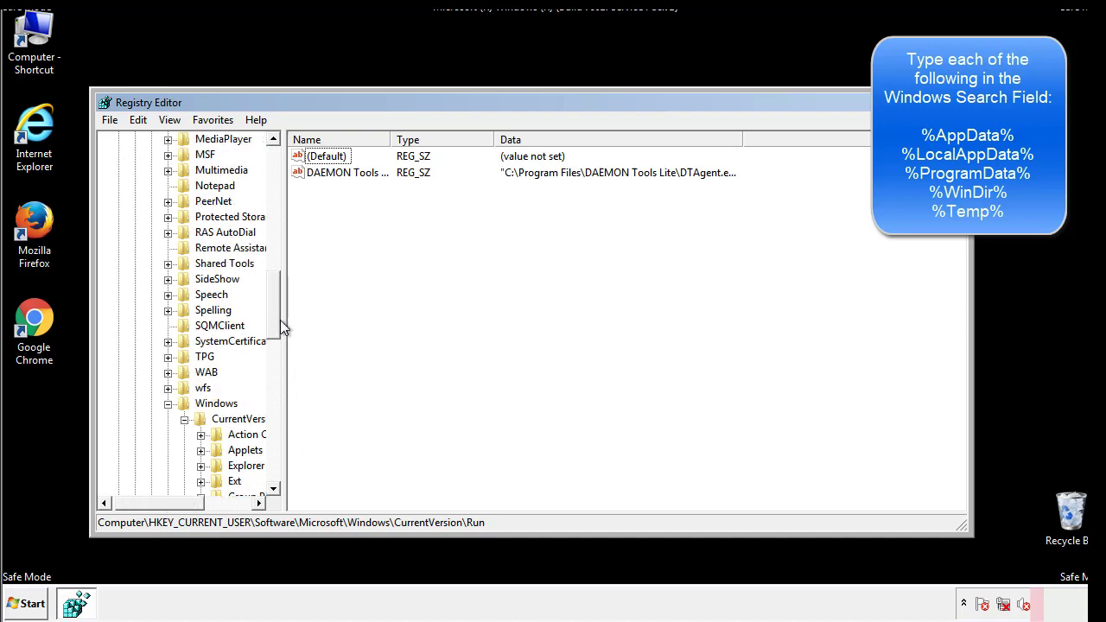
click(168, 404)
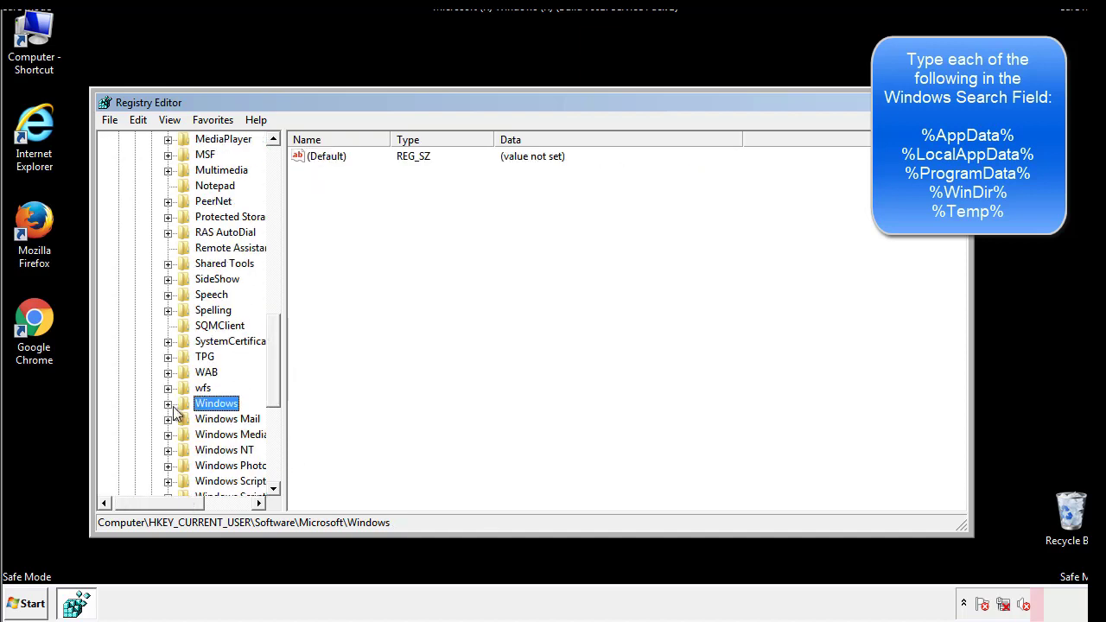
drag(277, 384, 279, 214)
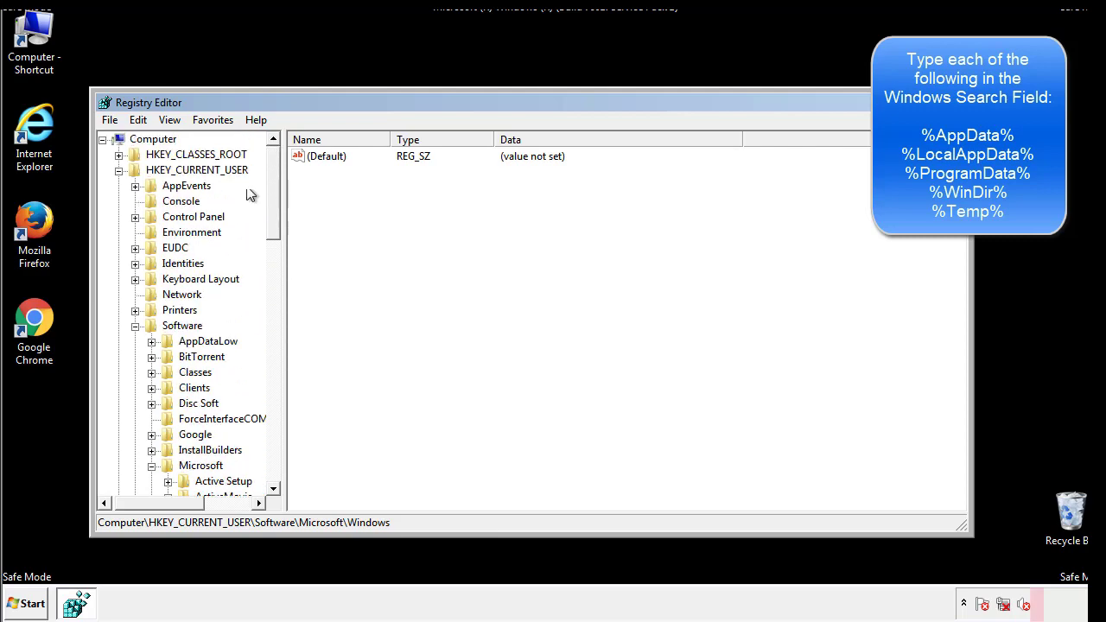
- Search the registry for %tem using Edit > Find
click(140, 121)
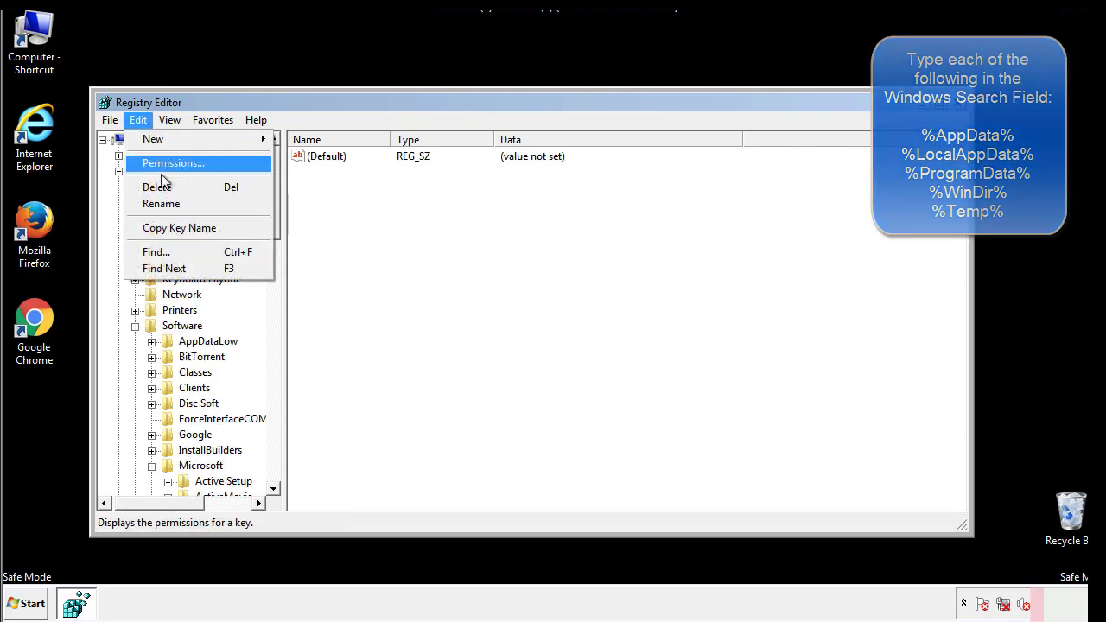
click(155, 252)
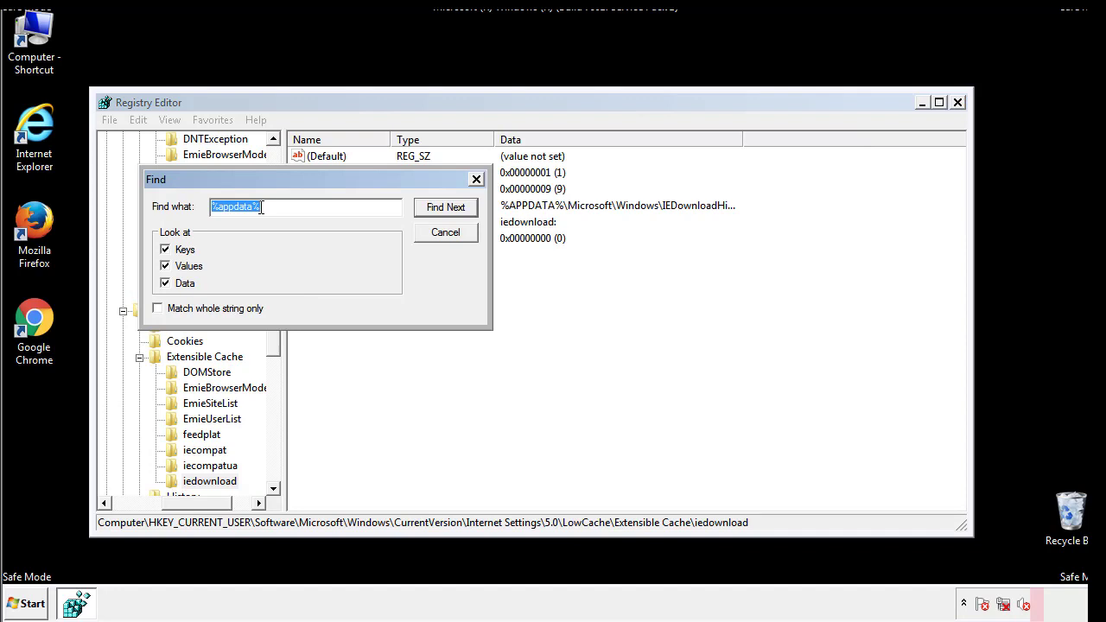
text(%t)
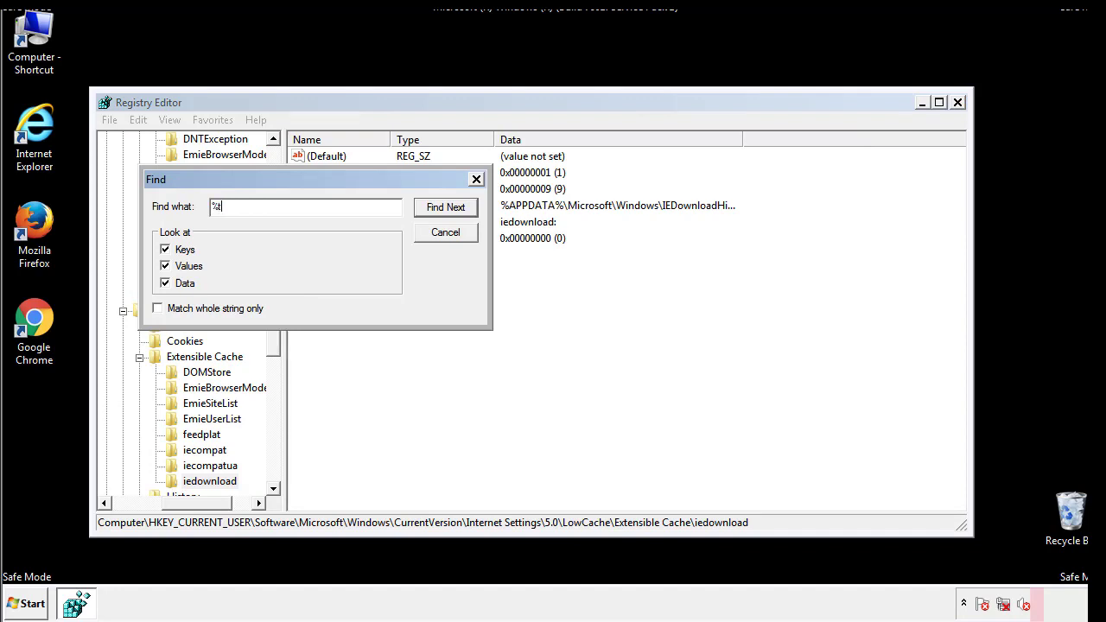
text(emp%)
key(Return)
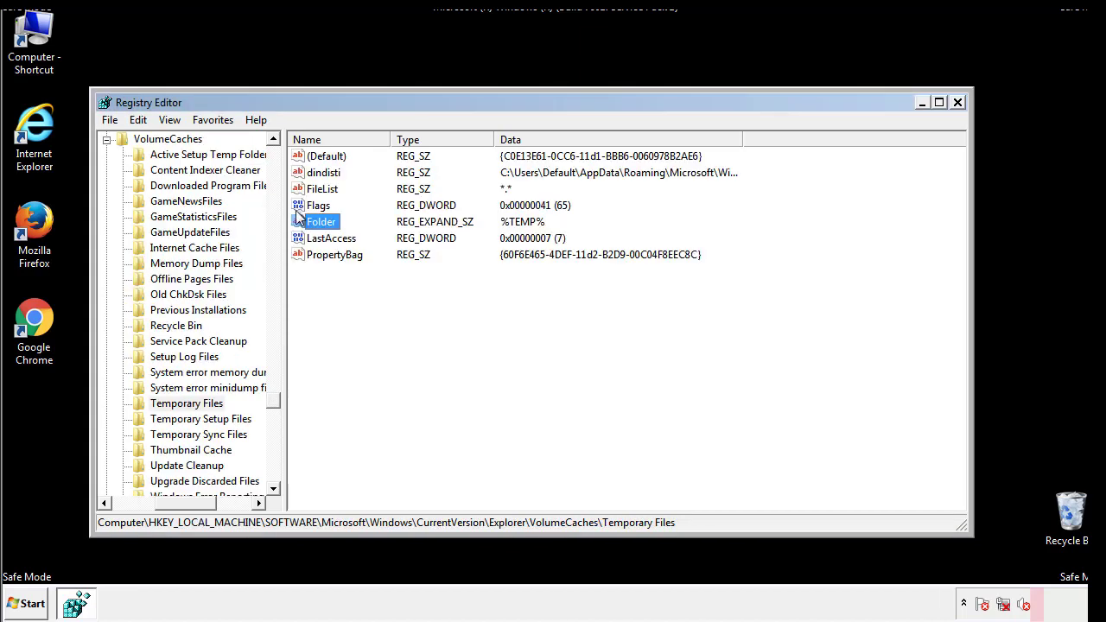
- Delete every value in the VolumeCaches Temporary Files key
click(452, 298)
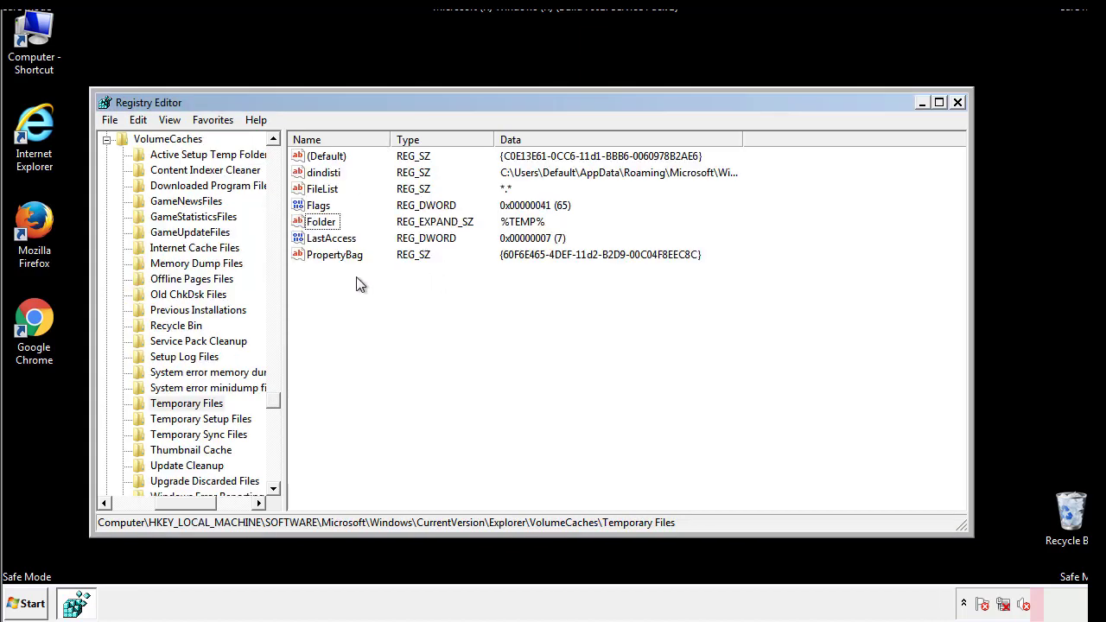
mouse_move(355, 276)
mouse_down()
mouse_move(328, 252)
mouse_move(313, 159)
mouse_up()
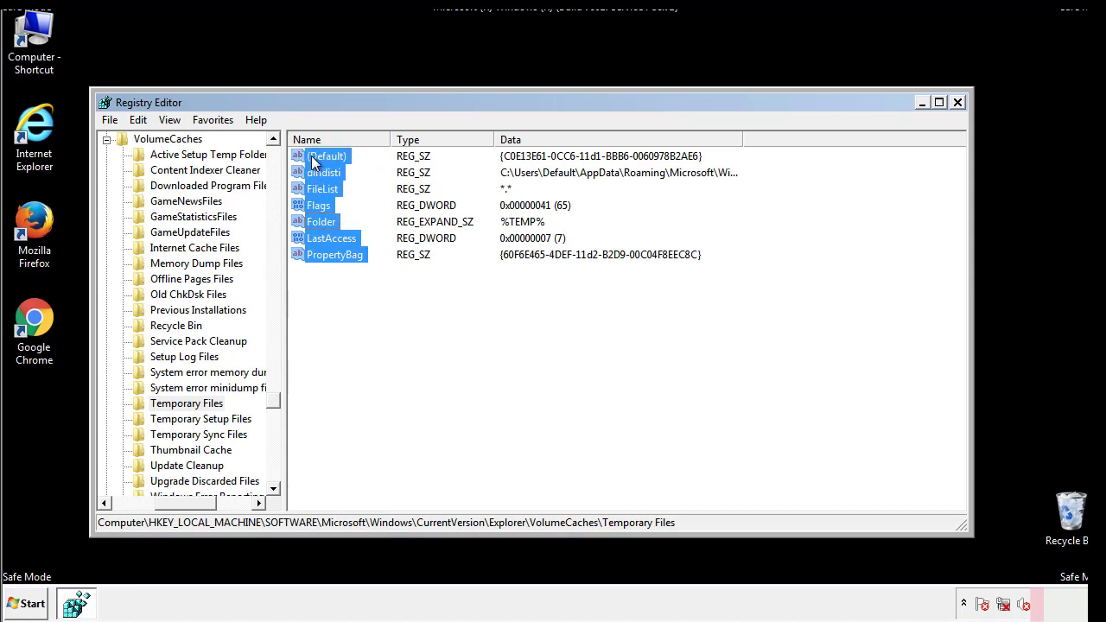
right_click(313, 159)
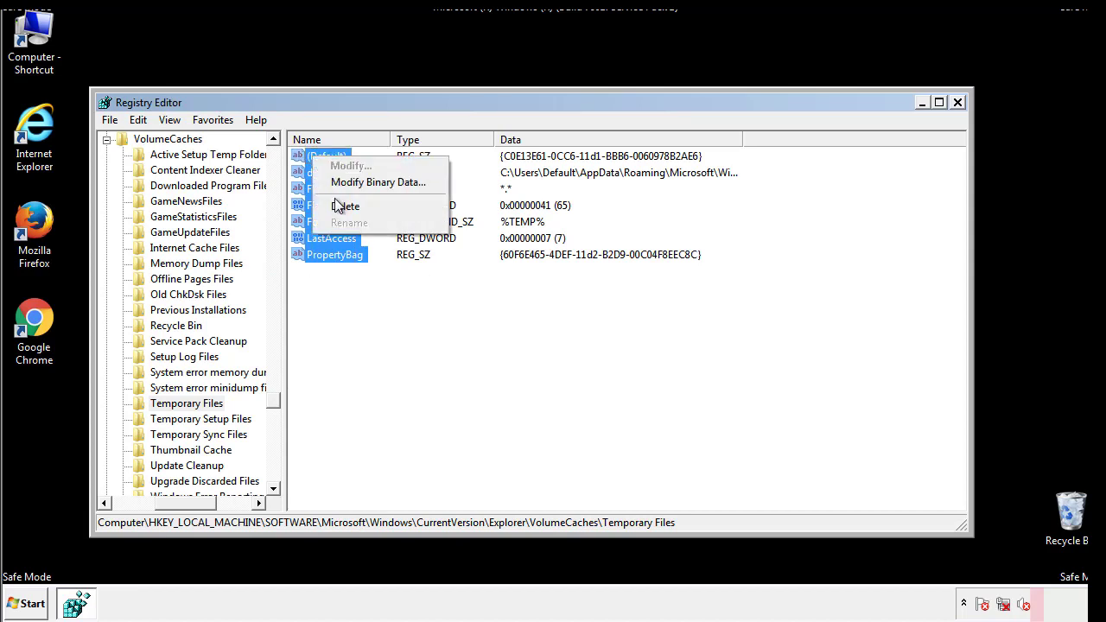
click(338, 206)
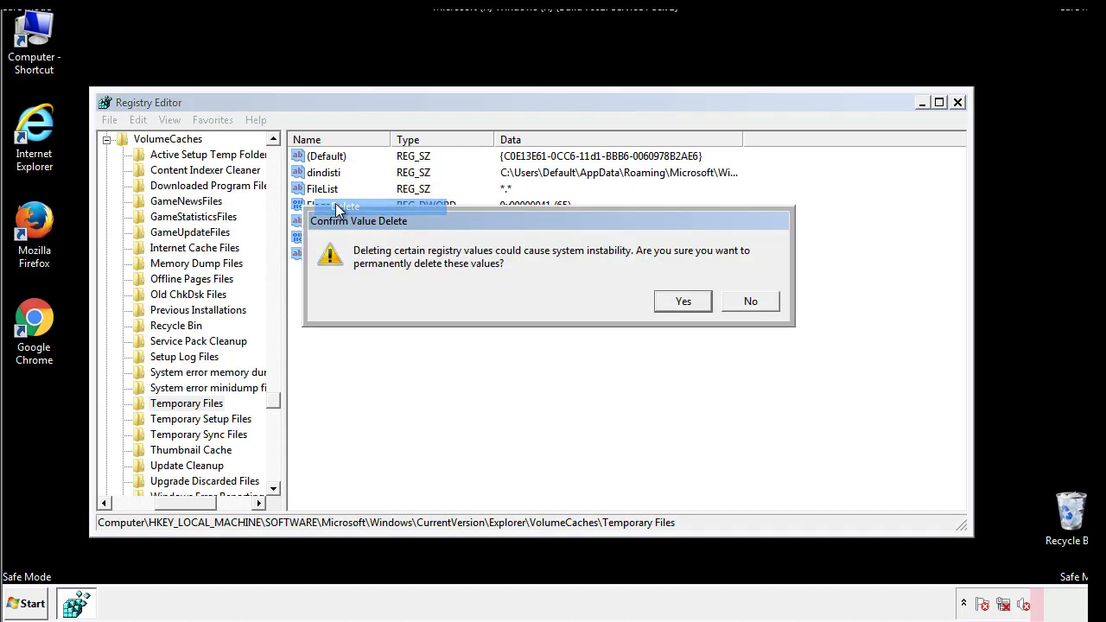
click(703, 300)
click(382, 206)
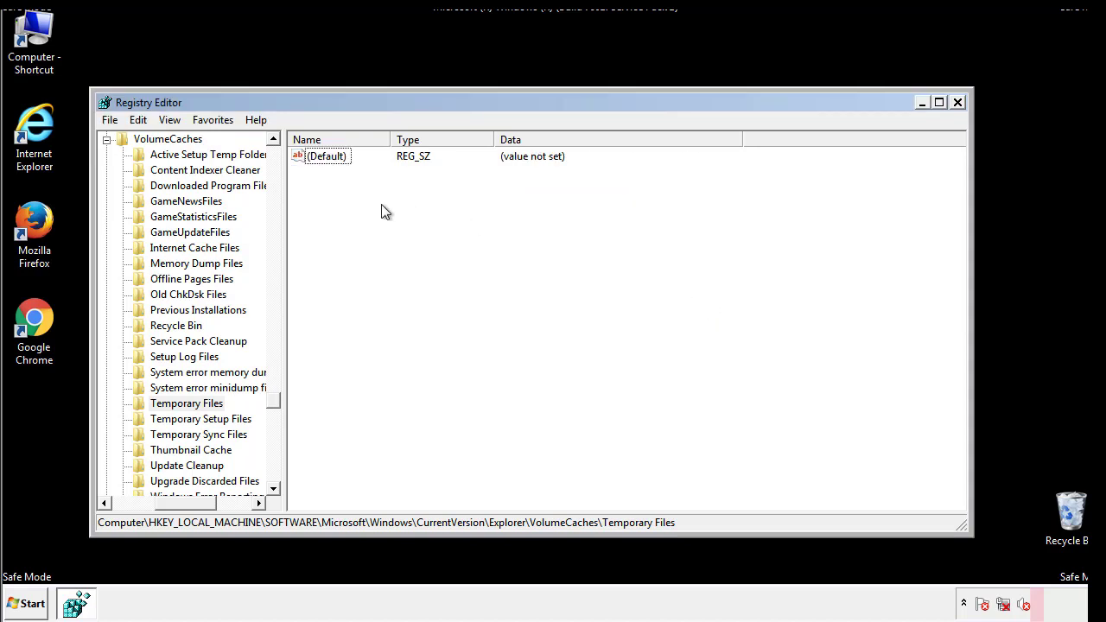
- Close Registry Editor and relaunch System Configuration by searching msconfig
click(960, 103)
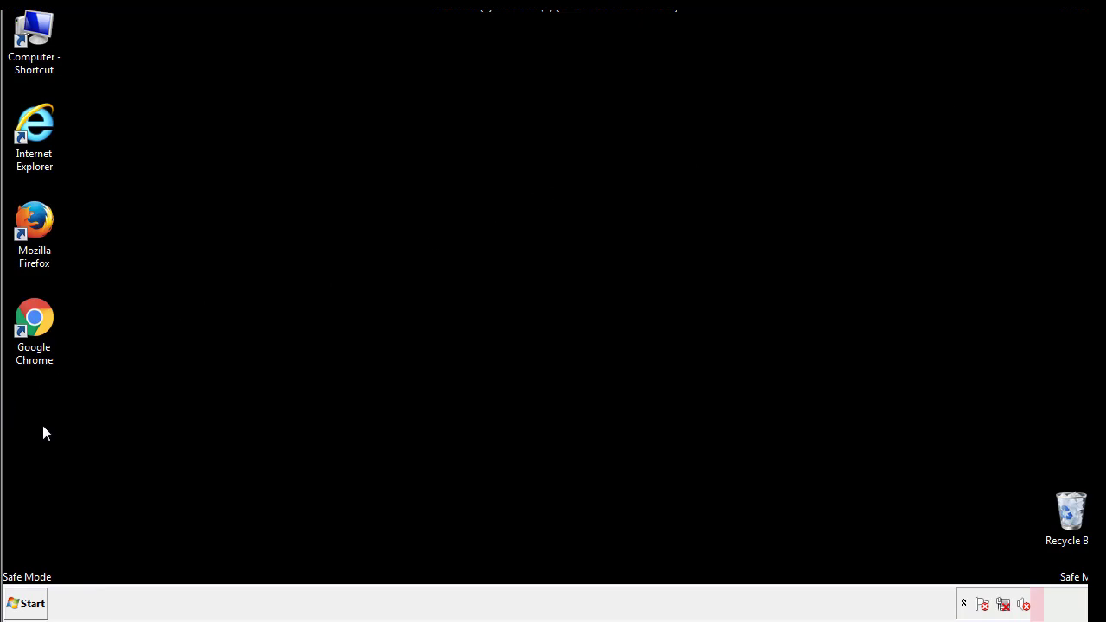
click(22, 607)
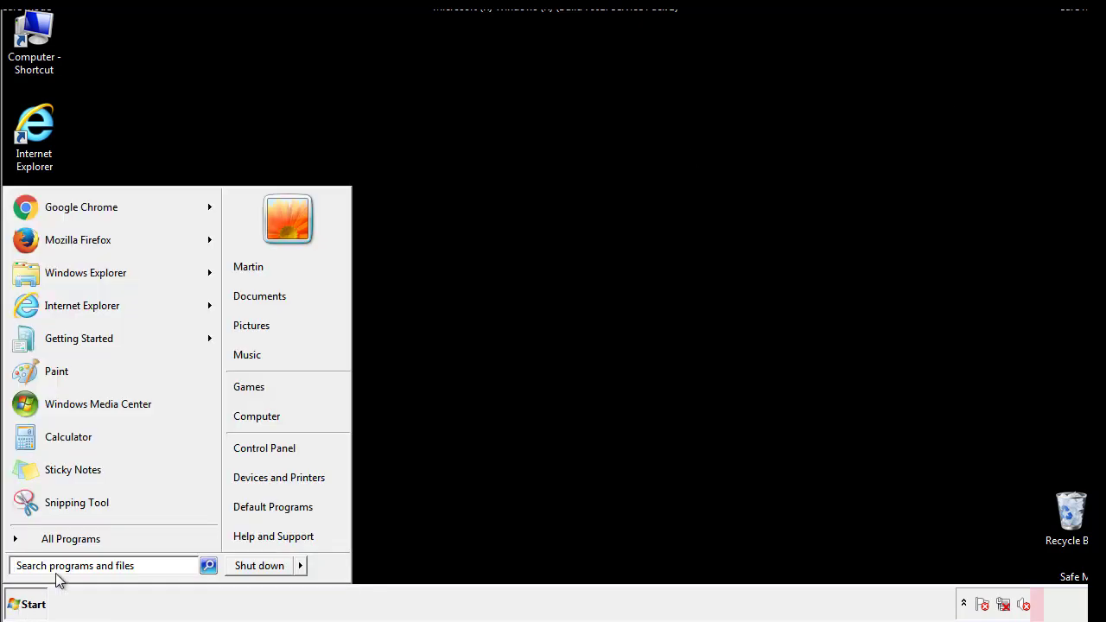
text(mscon)
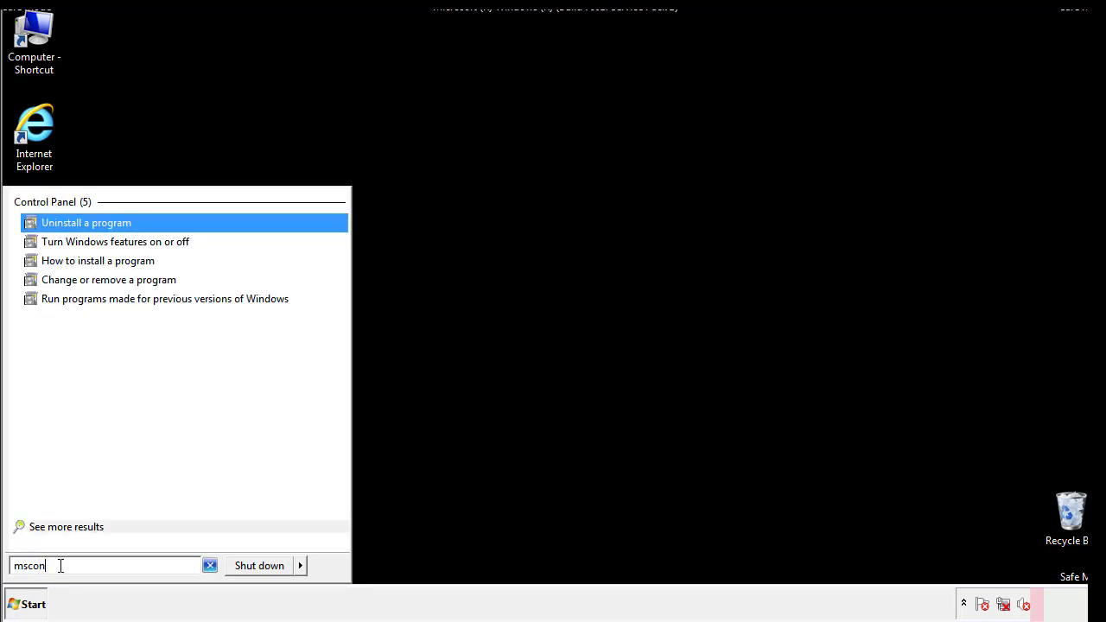
text(fgi)
key(BackSpace)
key(BackSpace)
text(ig)
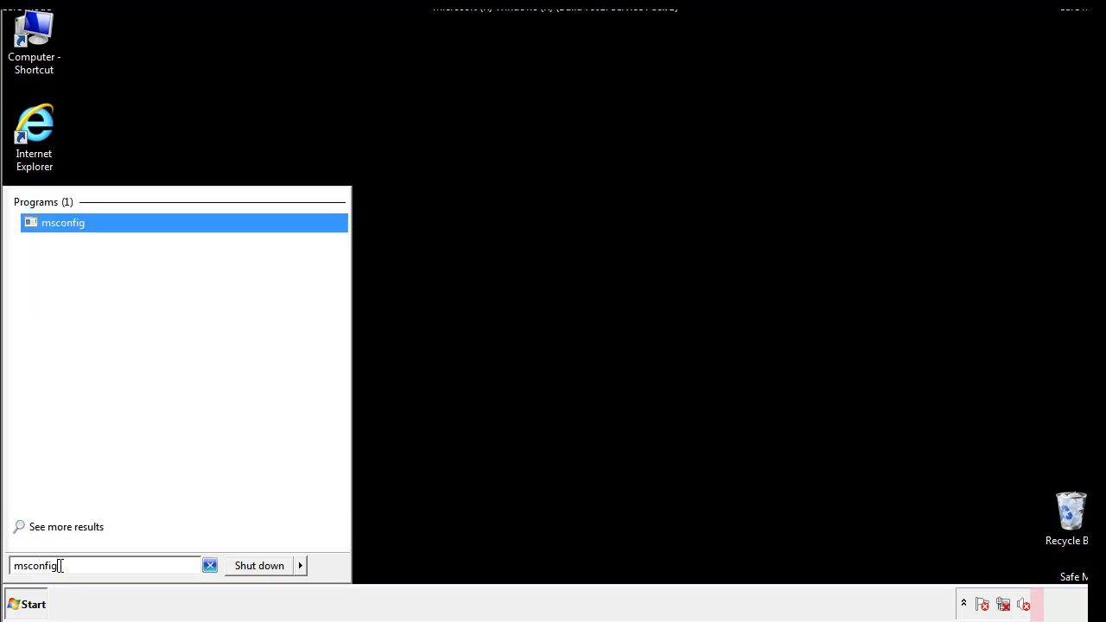
key(Return)
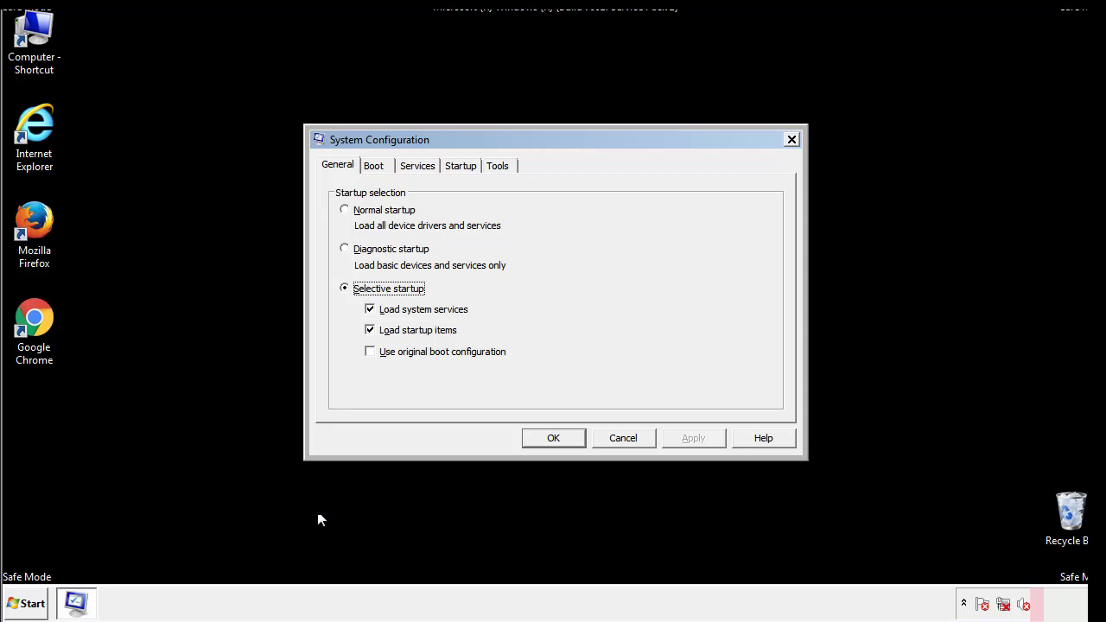
- Turn off Safe boot on the Boot tab, apply it, and restart the computer
click(376, 166)
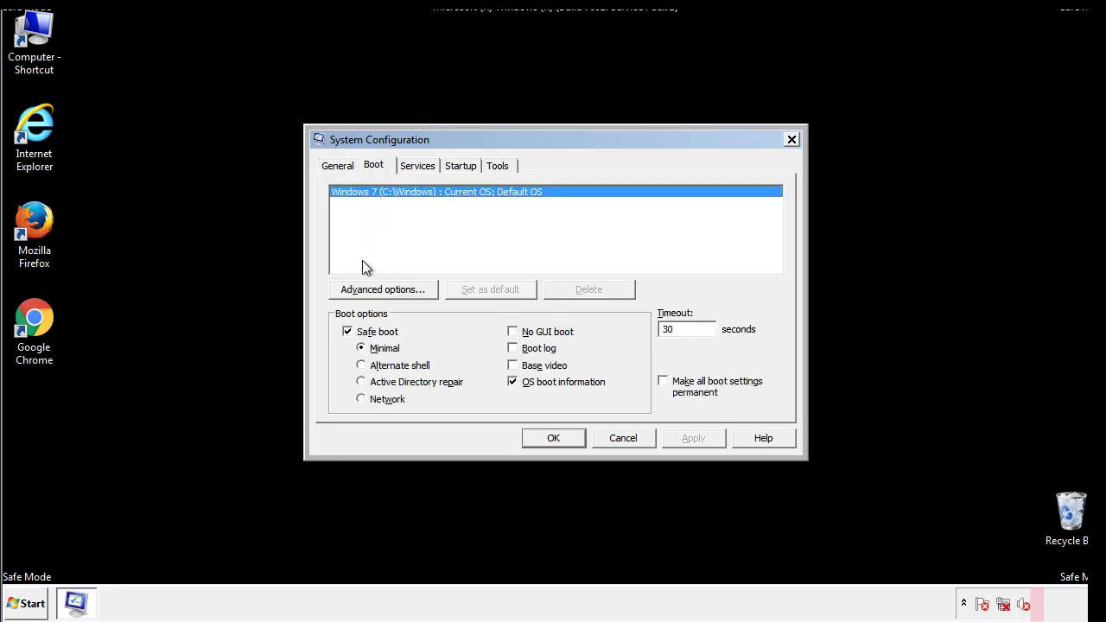
click(350, 334)
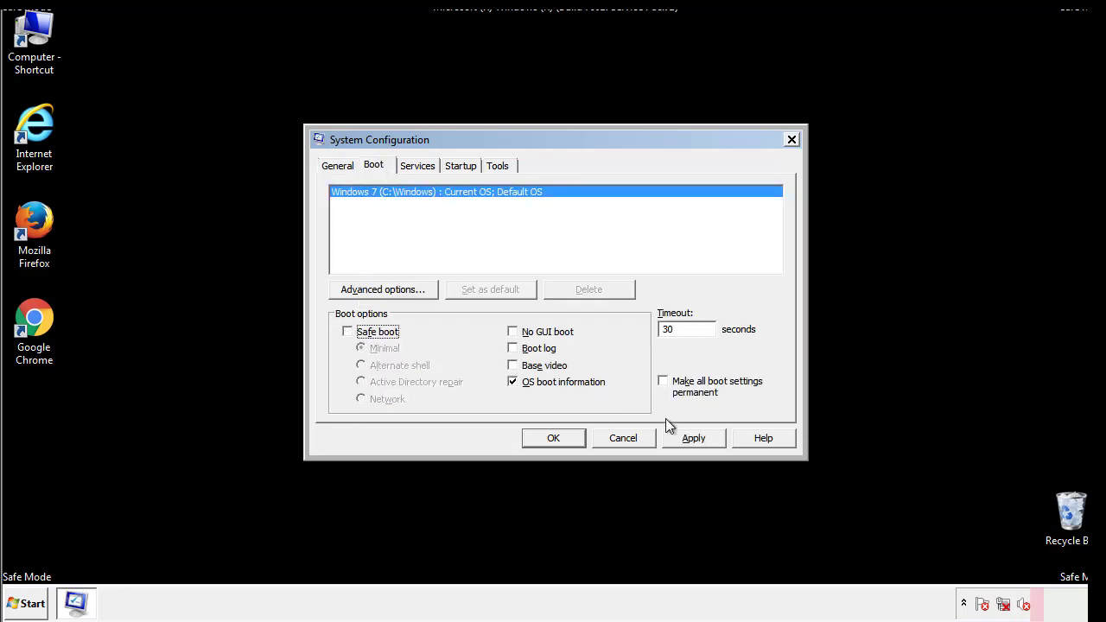
click(695, 438)
click(551, 438)
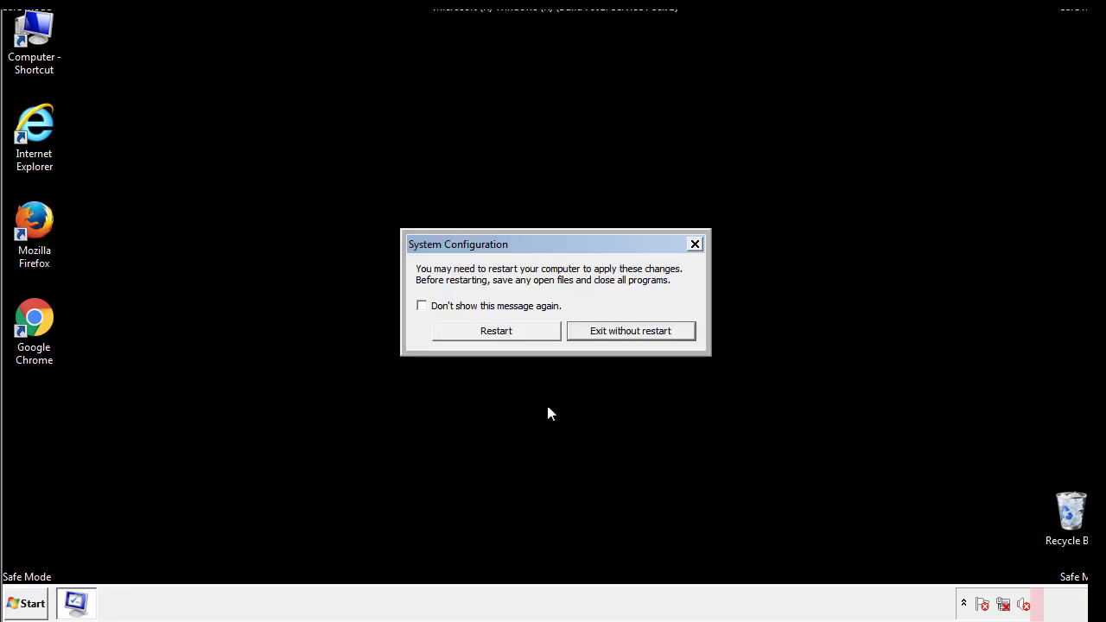
click(511, 336)
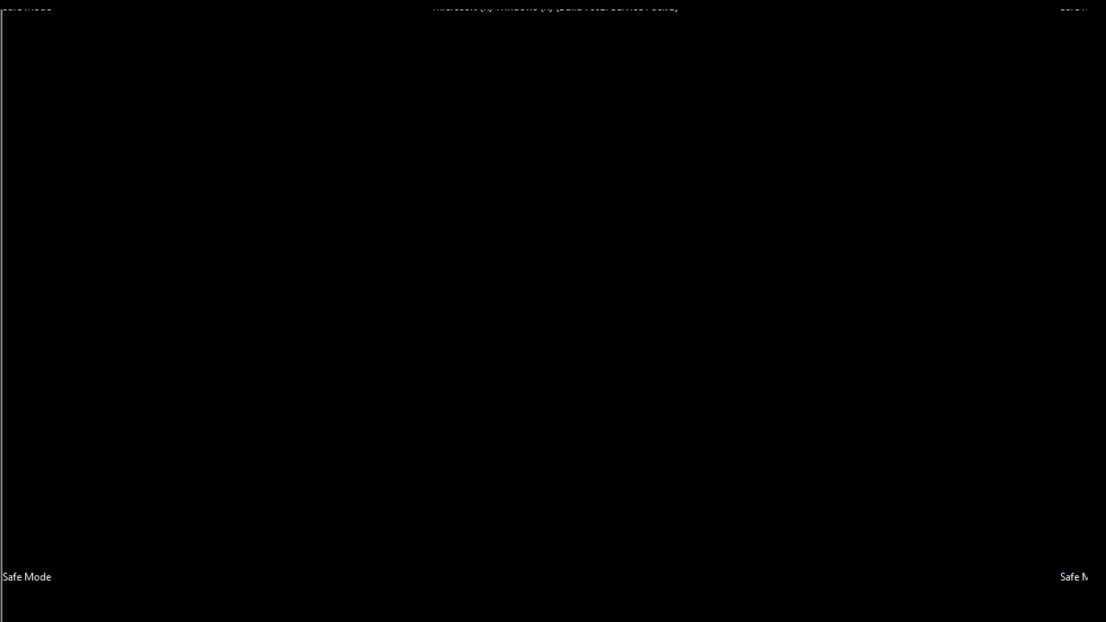